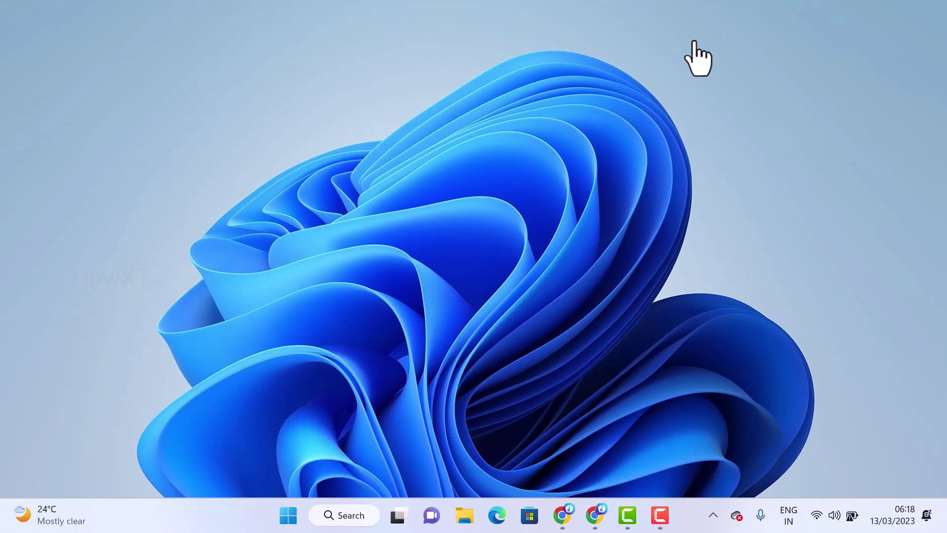
- Search Google for 'google slides templates' and open the top Slidesgo result
left_click(597, 515)
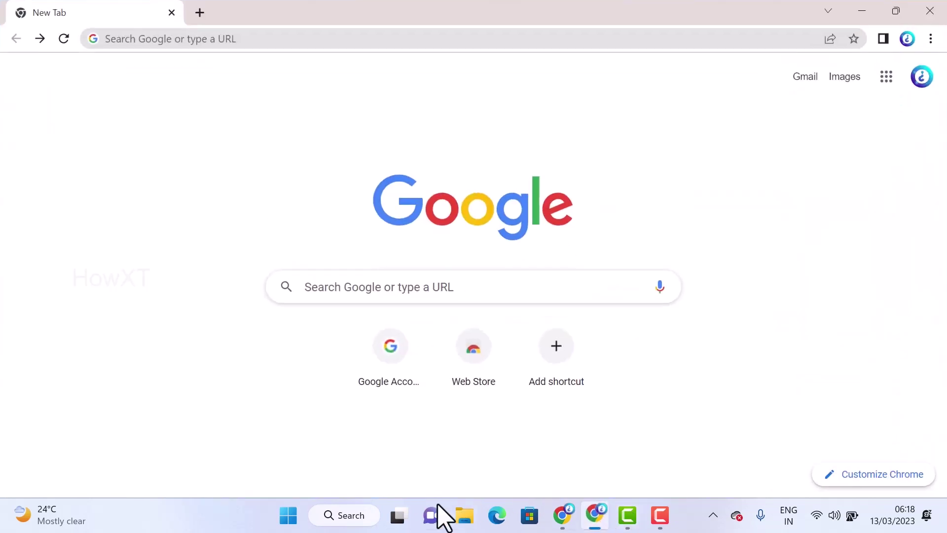
left_click(310, 299)
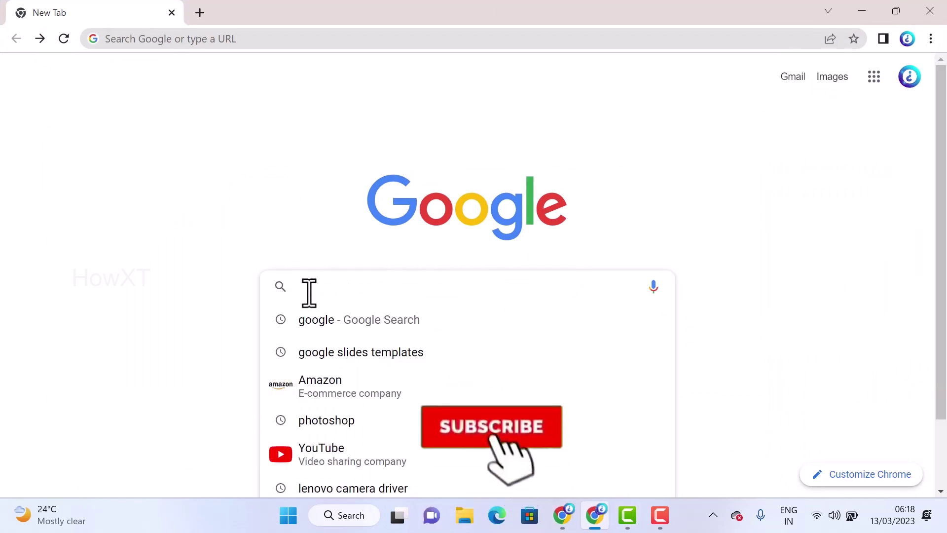
type("google")
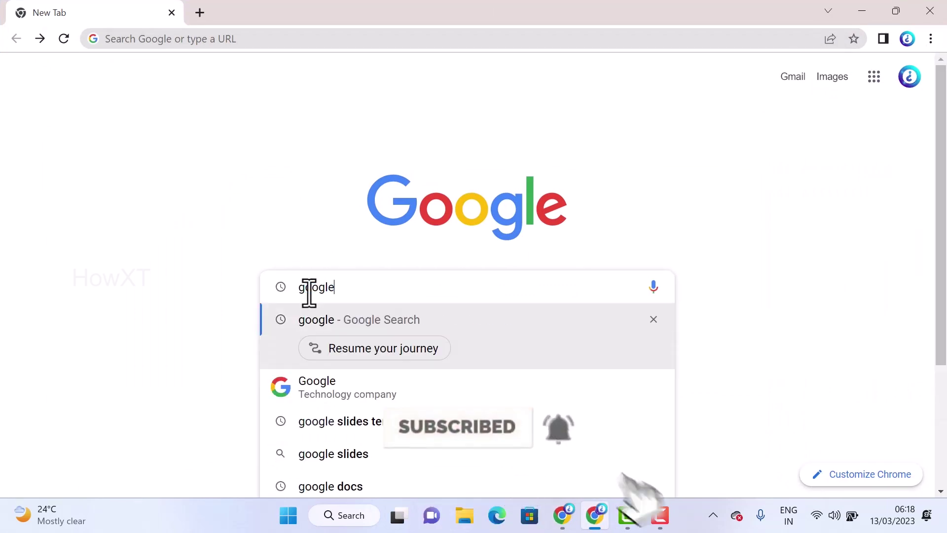
key("Down")
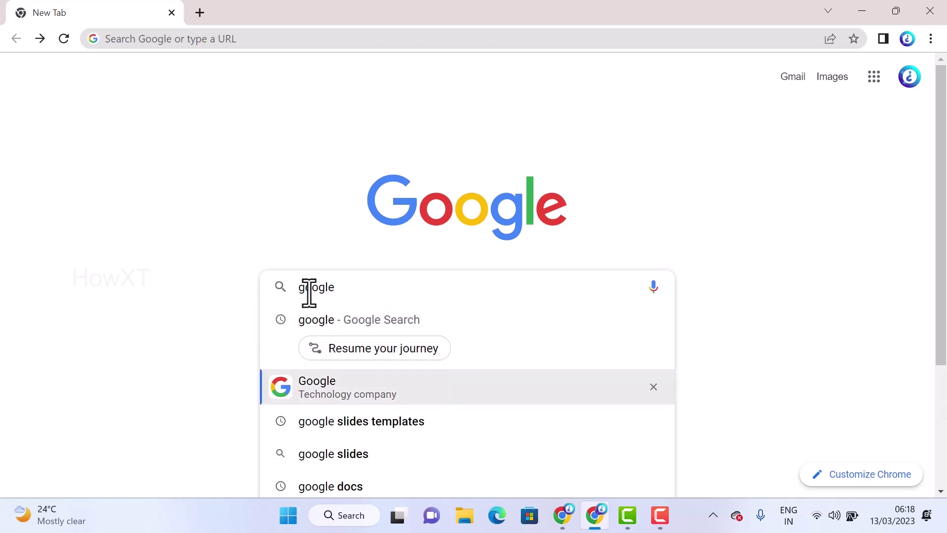
key("Down")
key("Return")
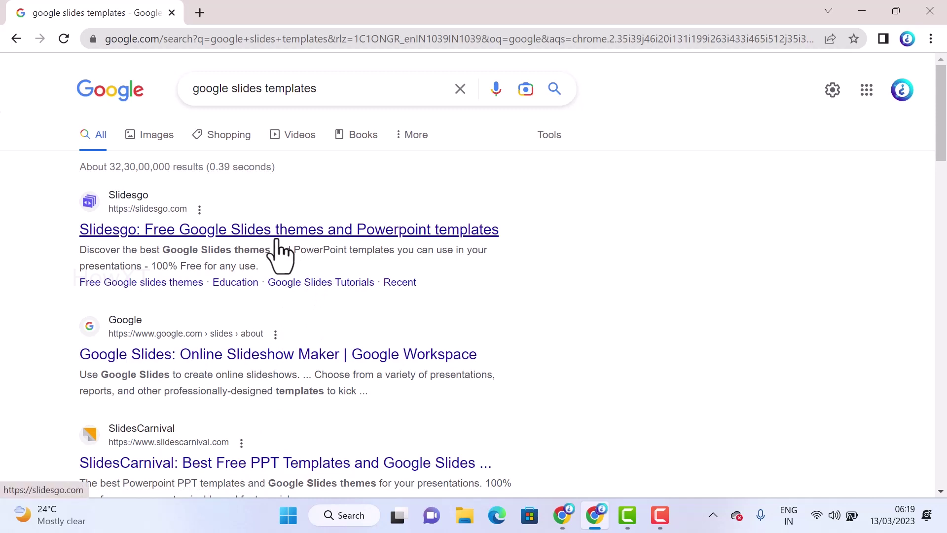
left_click(213, 230)
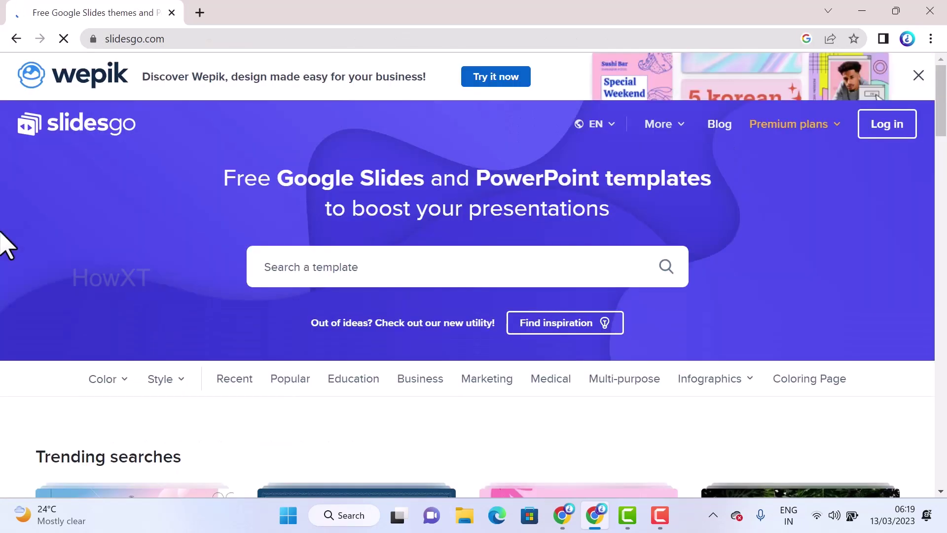
- Close the Google sign-in prompt on Slidesgo and open the Education category
scroll(2, 240, "down", 2)
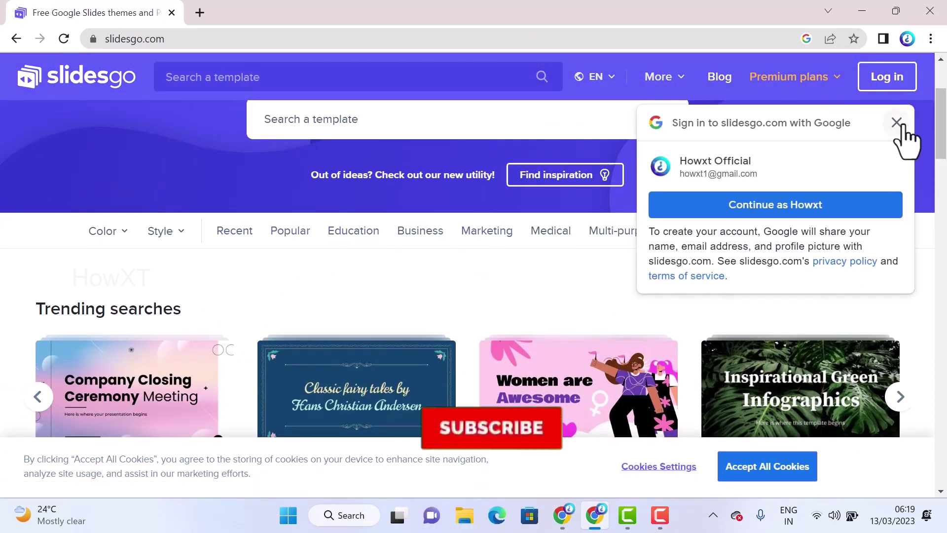
left_click(896, 122)
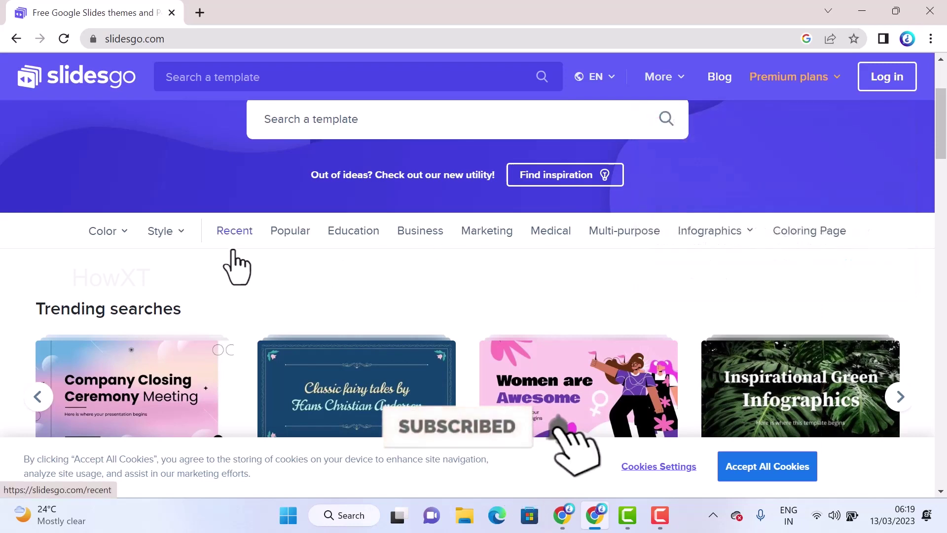
scroll(241, 273, "down", 9)
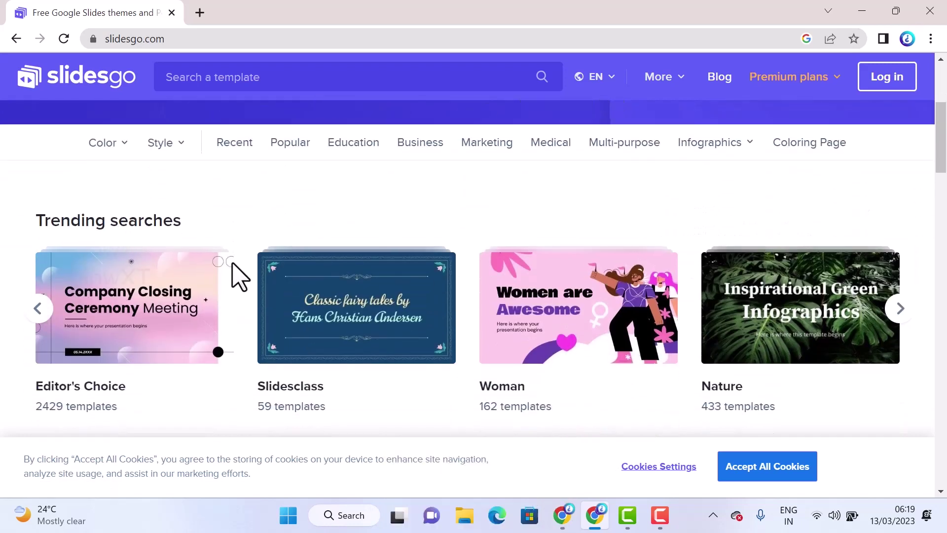
scroll(236, 257, "down", 12)
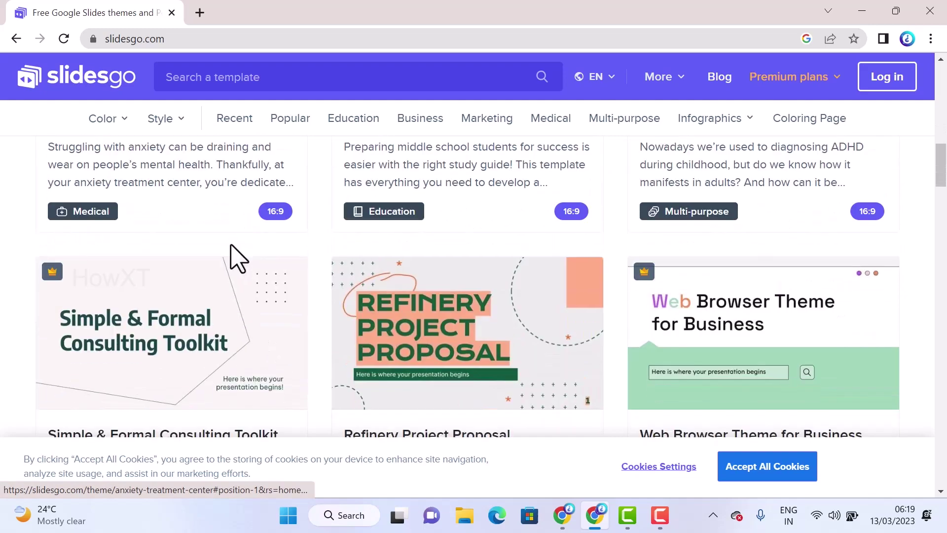
scroll(235, 259, "down", 5)
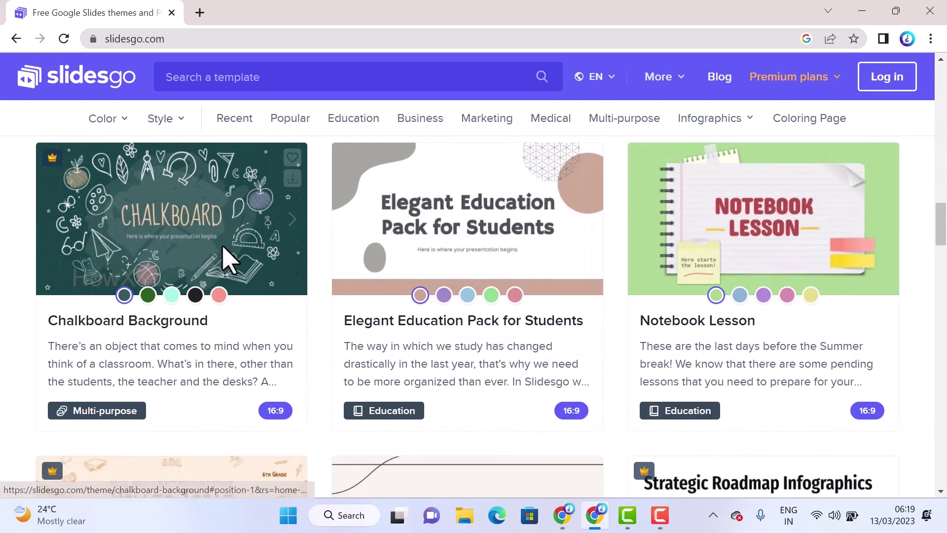
scroll(228, 259, "up", 18)
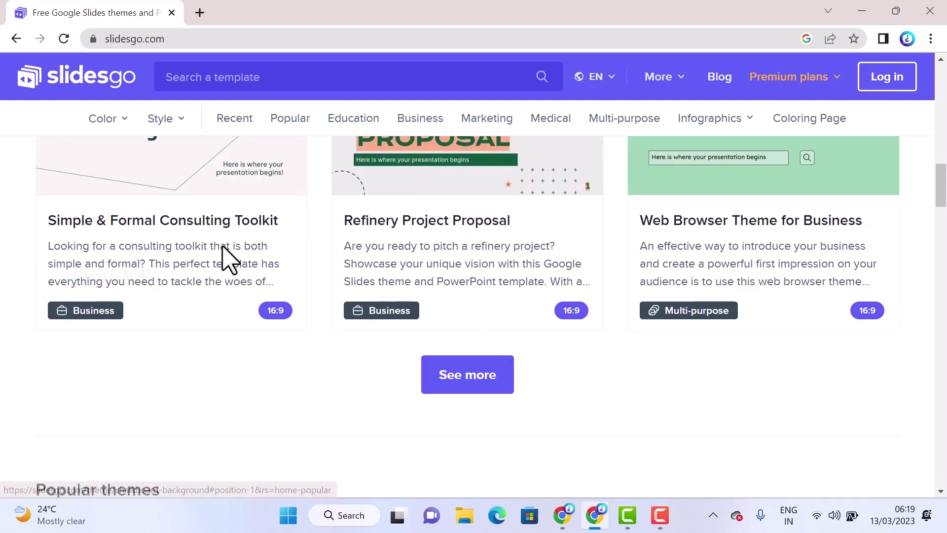
scroll(225, 260, "up", 6)
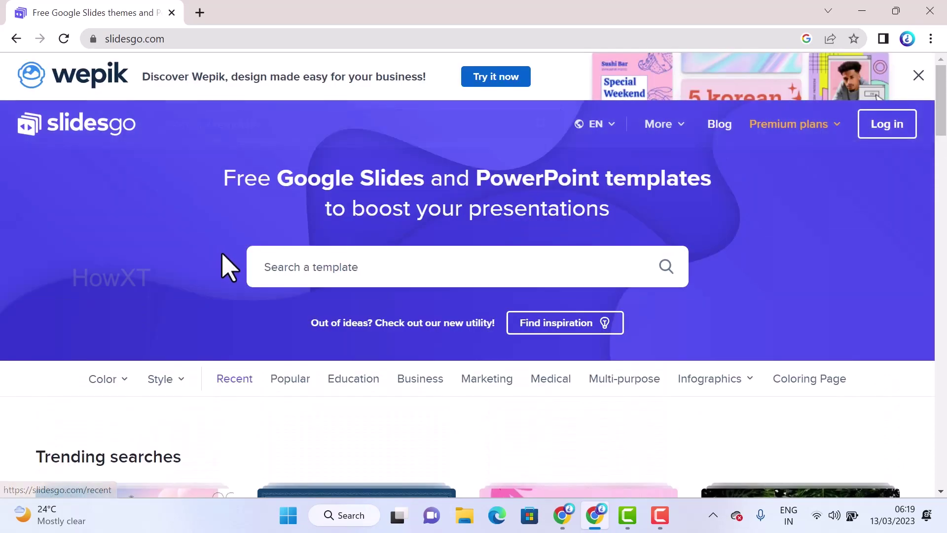
scroll(227, 265, "down", 3)
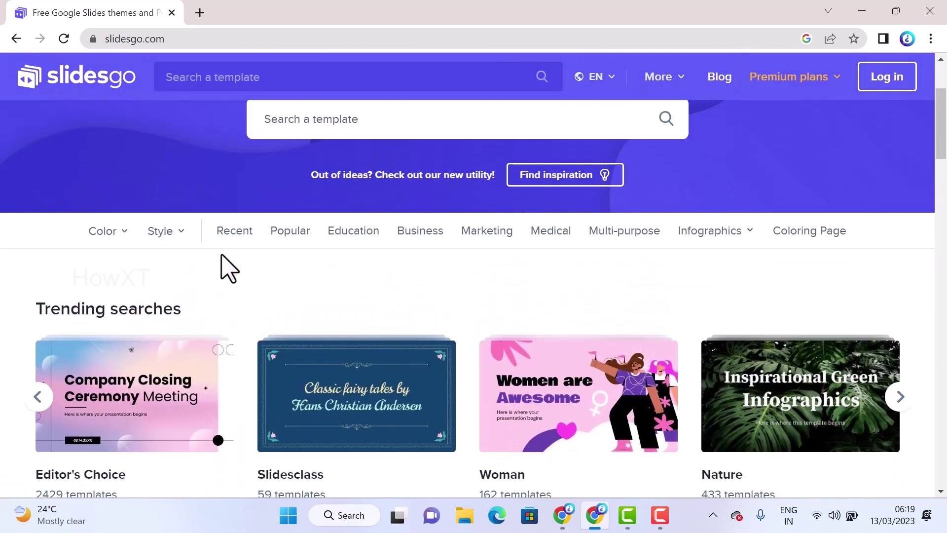
left_click(360, 229)
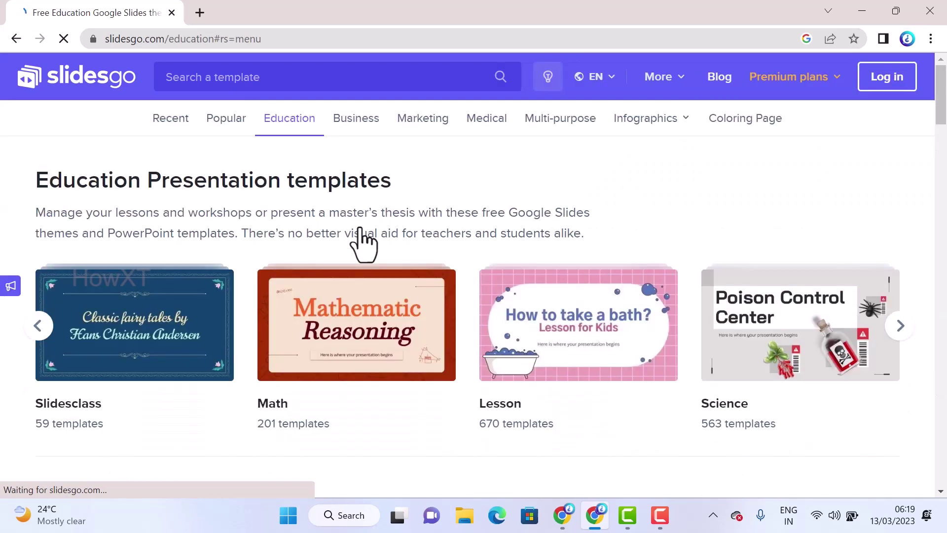
- Scroll the Education templates down to the Sport Activities for Pre-K: Pony Riding card
scroll(363, 237, "down", 2)
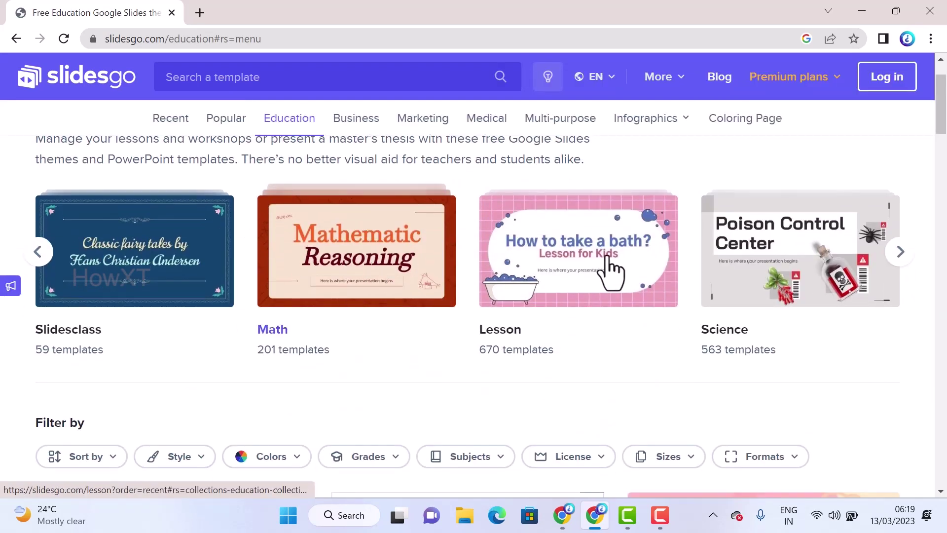
scroll(813, 246, "down", 5)
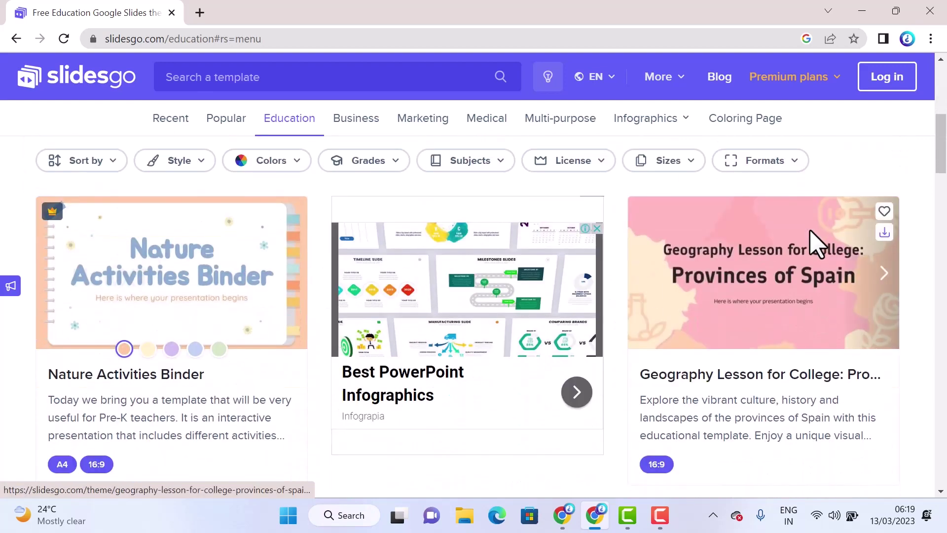
scroll(814, 247, "down", 6)
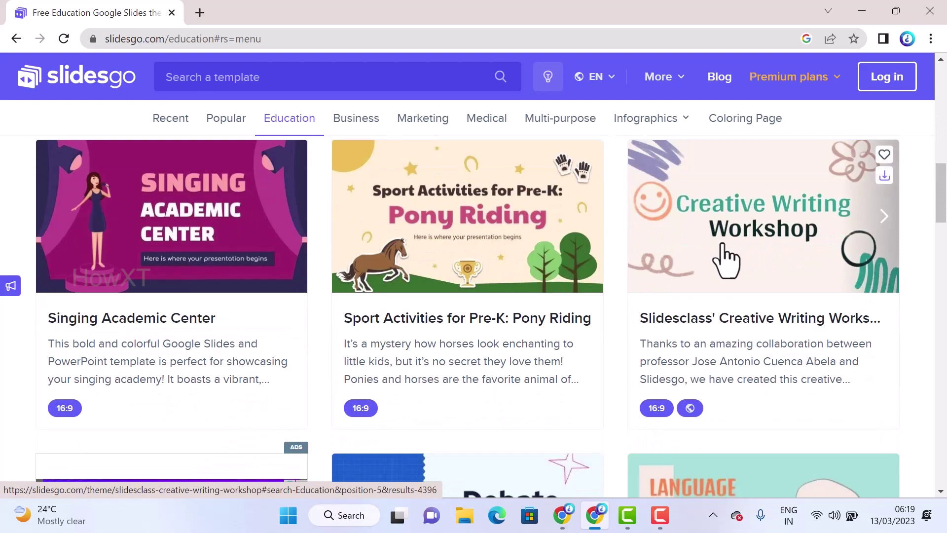
scroll(232, 316, "up", 5)
scroll(232, 316, "down", 7)
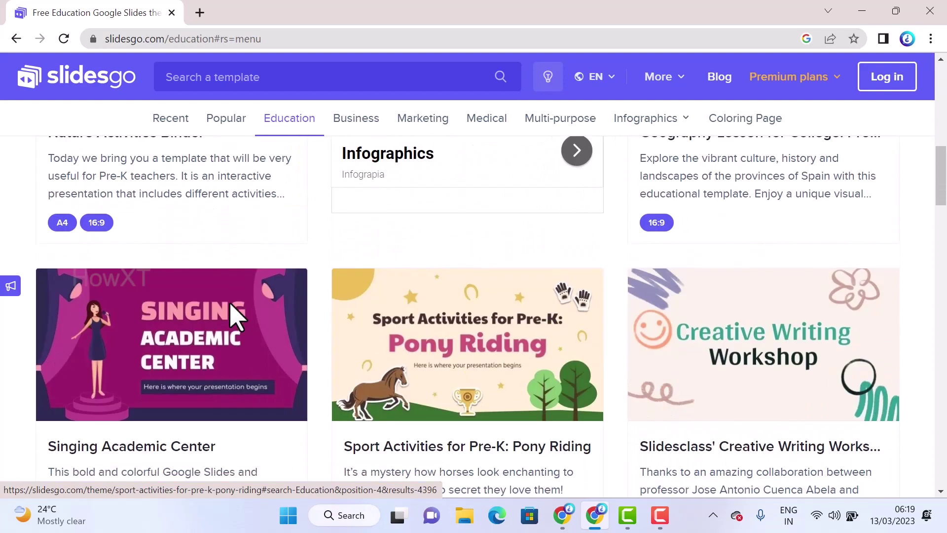
scroll(490, 256, "up", 2)
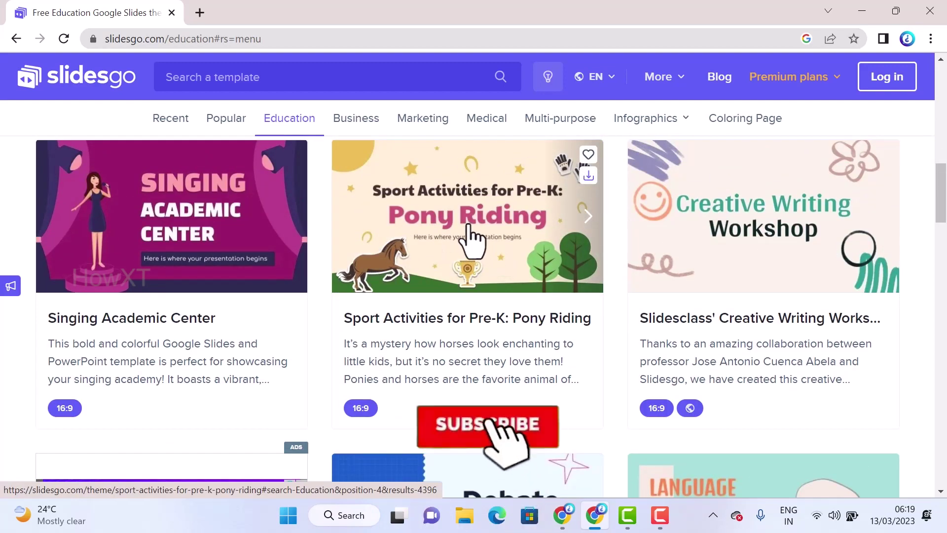
- Open the Pony Riding template page and preview its slides through to Whoa!
left_click(469, 238)
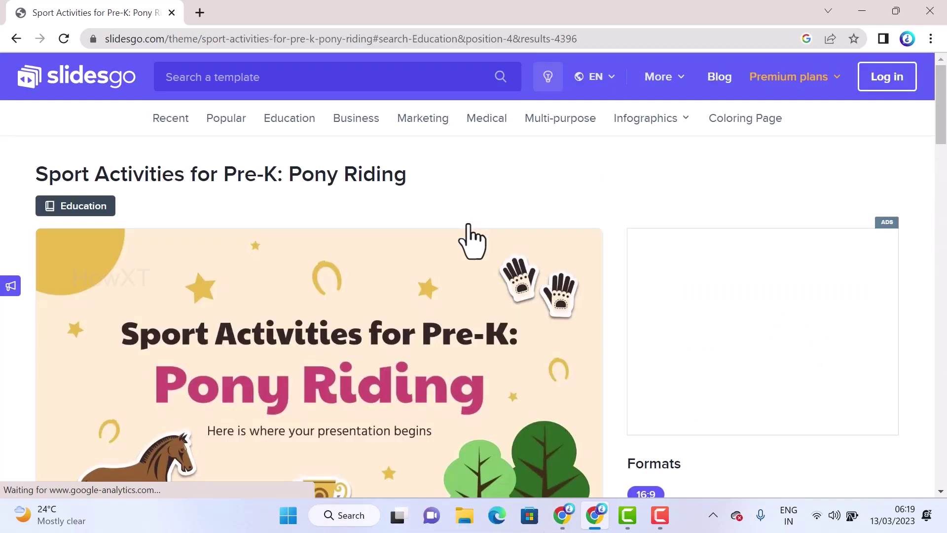
scroll(467, 268, "down", 1)
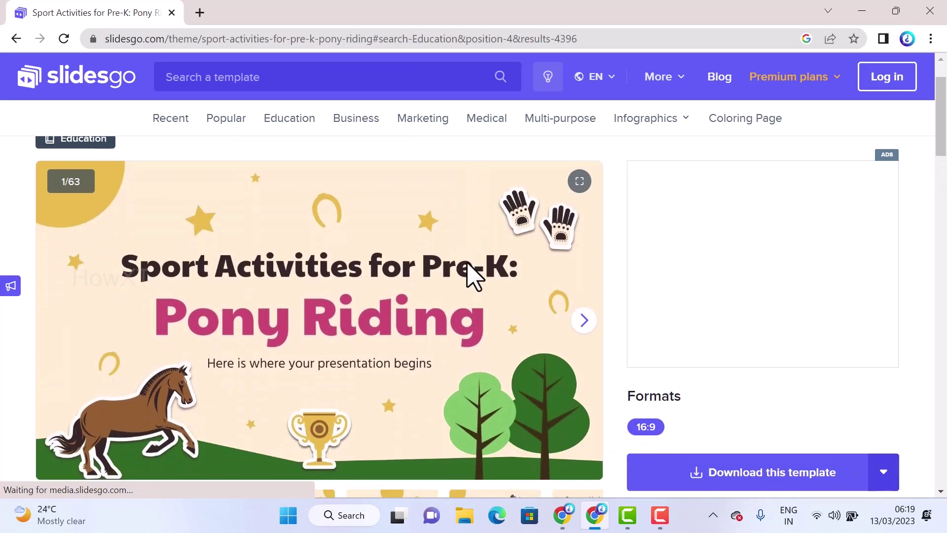
left_click(584, 314)
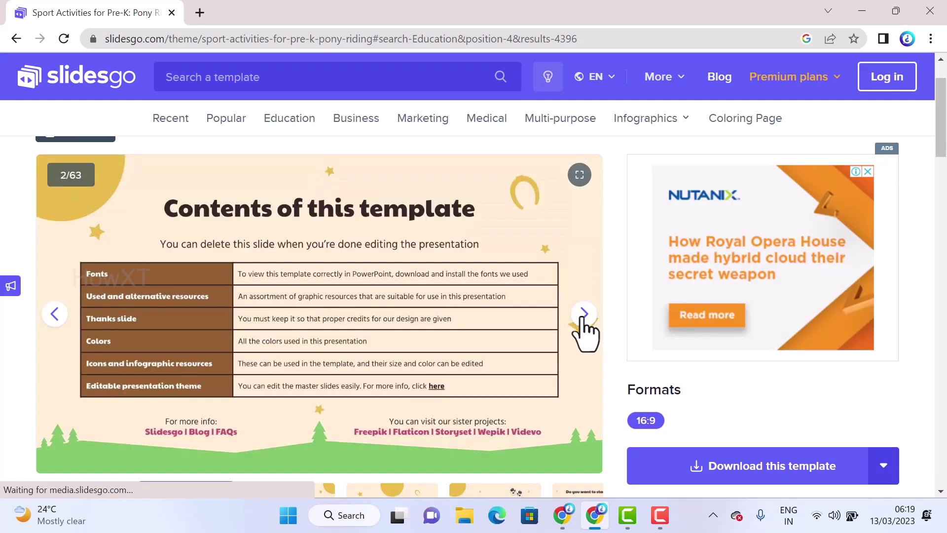
left_click(583, 315)
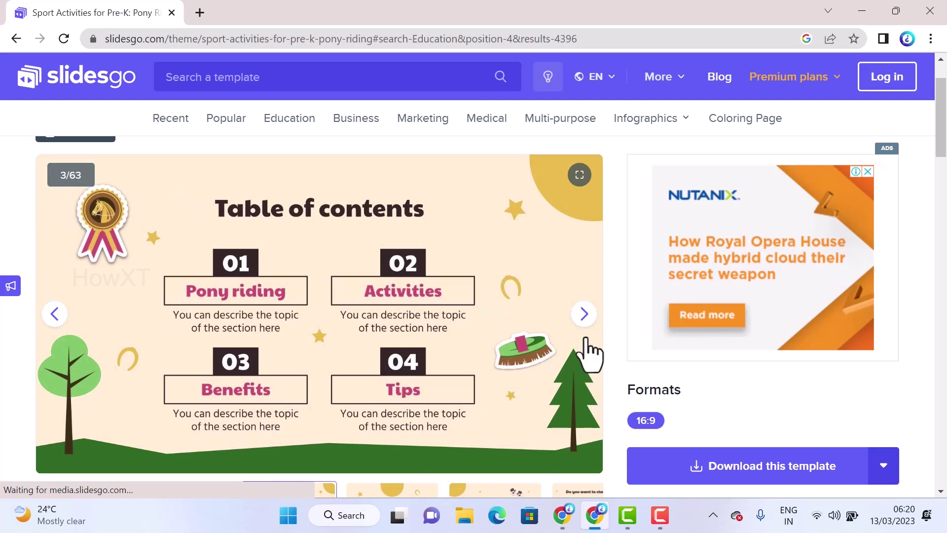
left_click(590, 320)
scroll(533, 266, "down", 1)
scroll(535, 268, "down", 5)
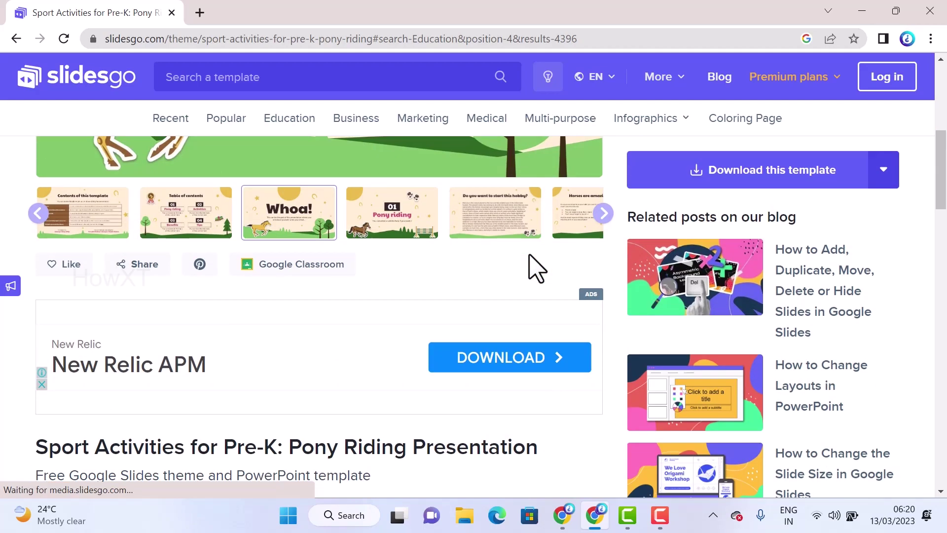
scroll(535, 268, "down", 10)
scroll(535, 269, "down", 20)
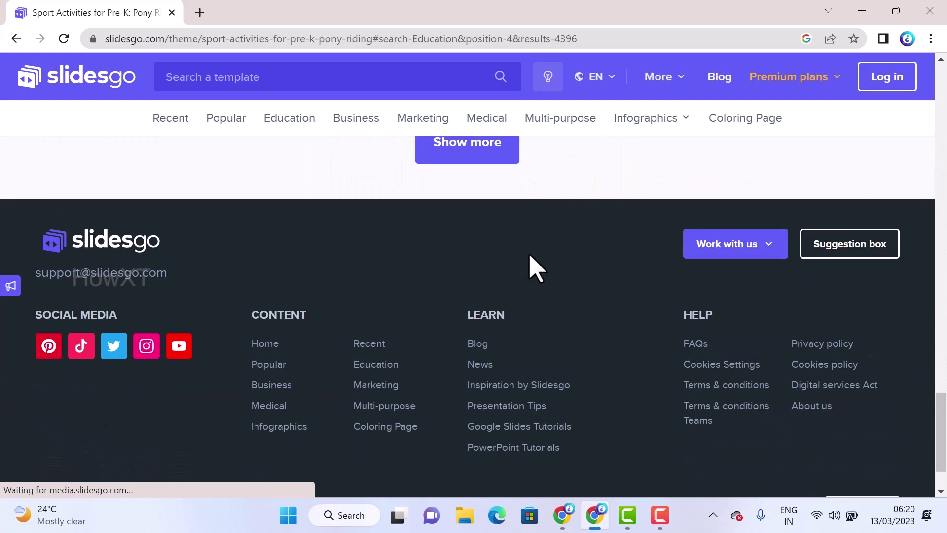
scroll(535, 269, "up", 20)
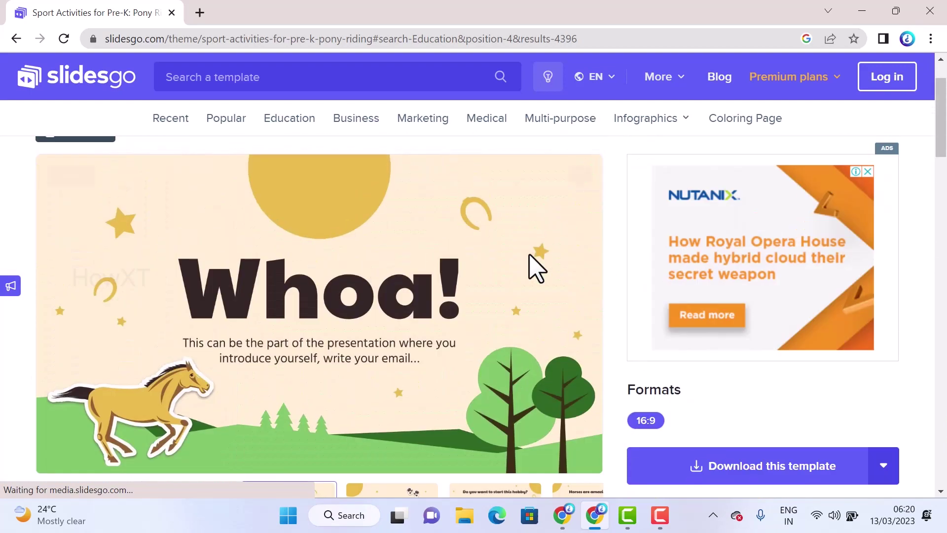
scroll(648, 365, "down", 1)
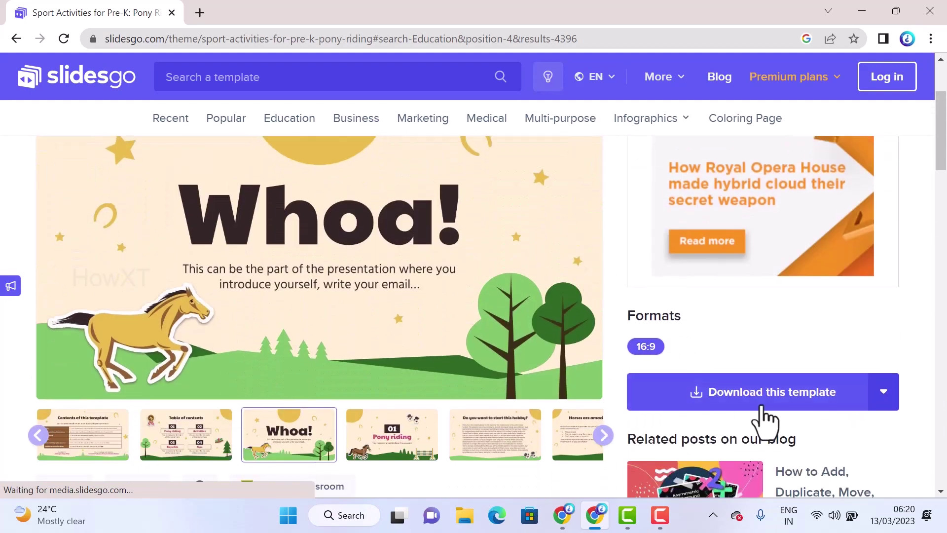
- Download the template in its Google Slides format
left_click(883, 392)
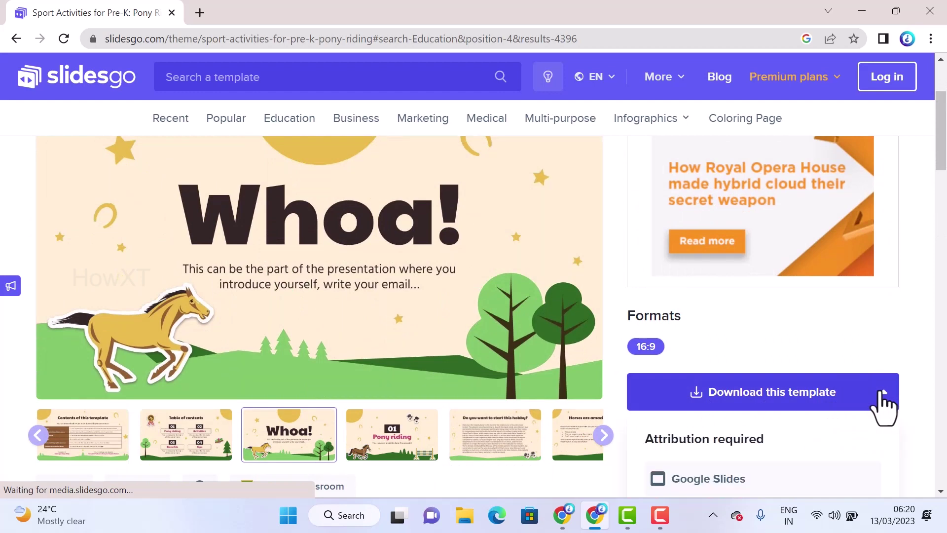
scroll(744, 406, "down", 1)
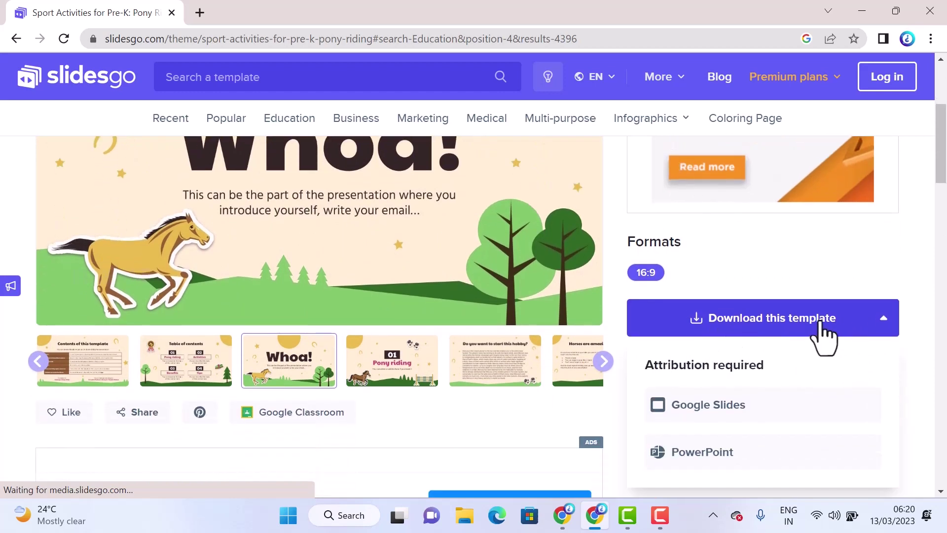
left_click(888, 318)
left_click(884, 320)
left_click(679, 414)
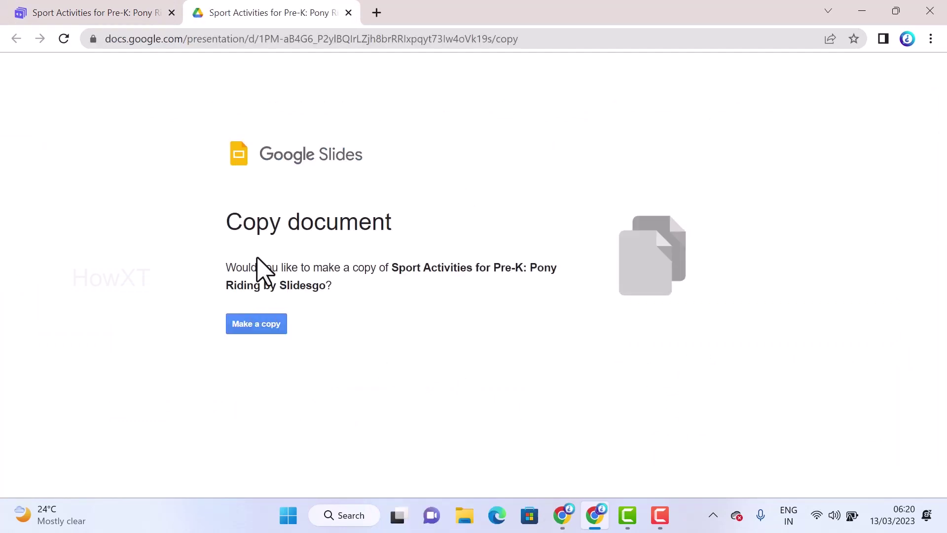
- Make a copy of the Pony Riding template on the Copy document page
left_click(265, 326)
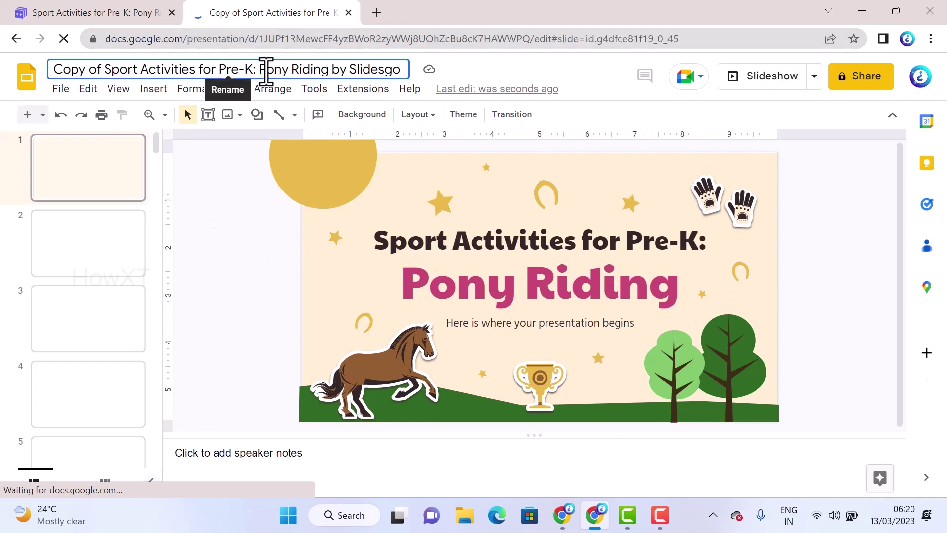
- Rename the presentation to 'KG'
left_click(266, 69)
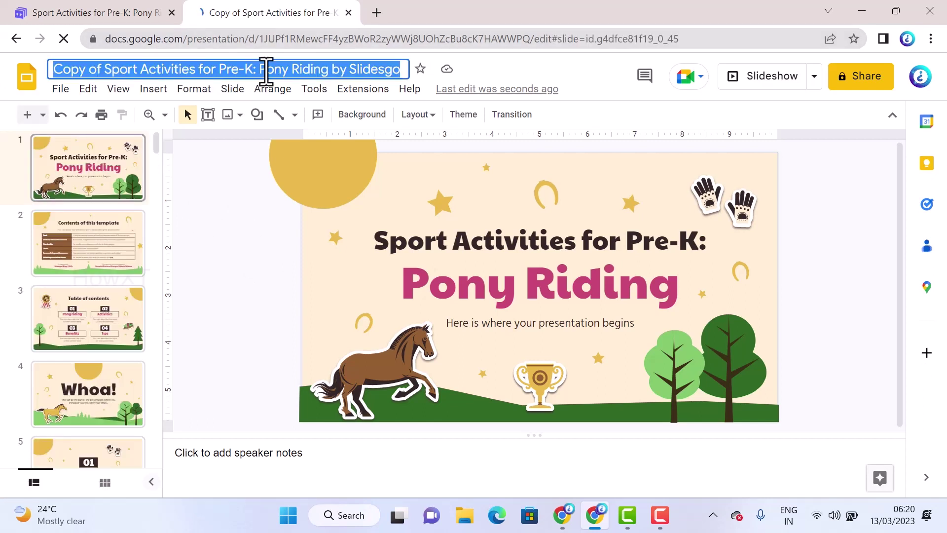
type("KG")
left_click(121, 222)
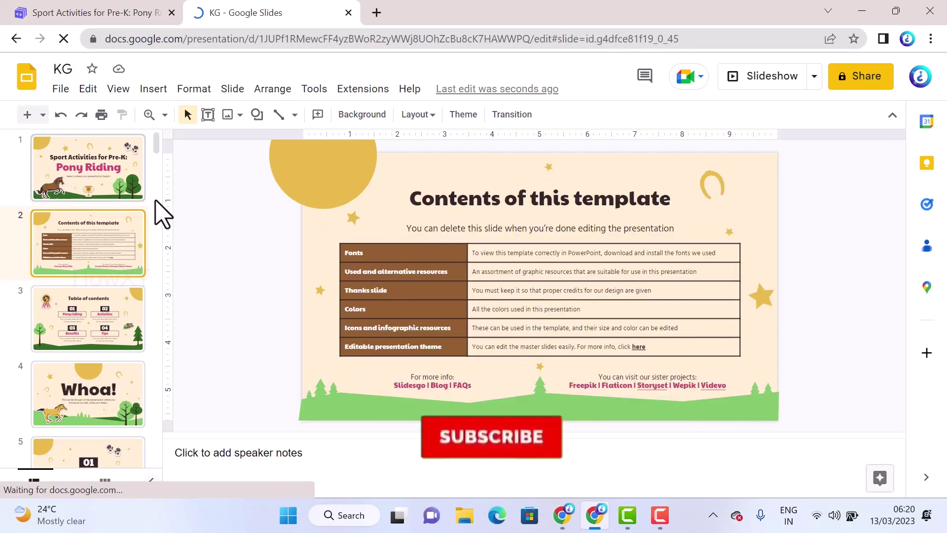
- Change the title slide heading to 'HOWXT:' above 'KG'
key("Up")
left_click(384, 242)
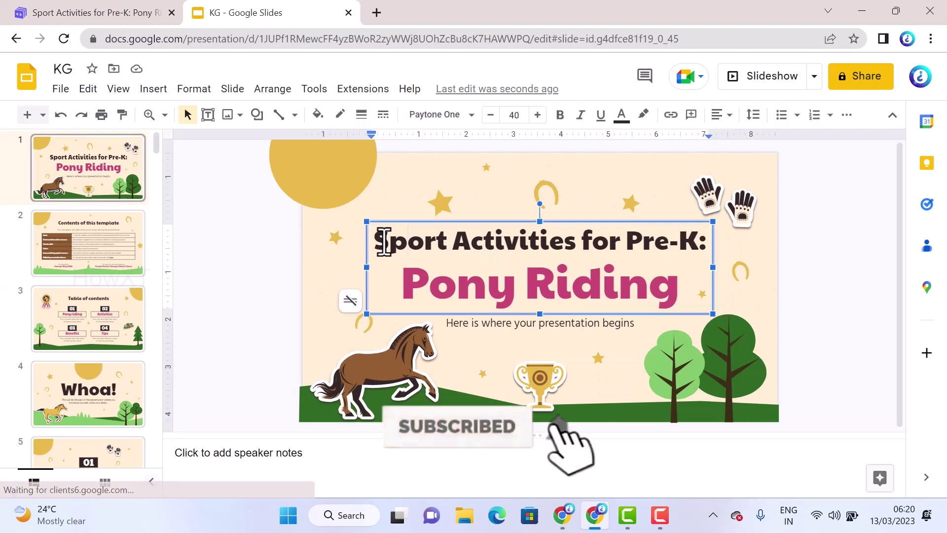
left_click(700, 240, "shift")
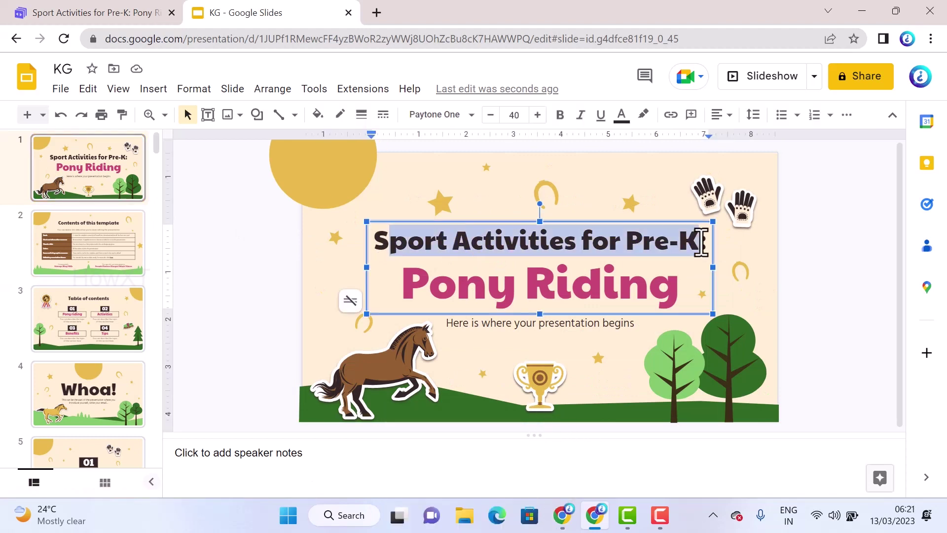
key("BackSpace")
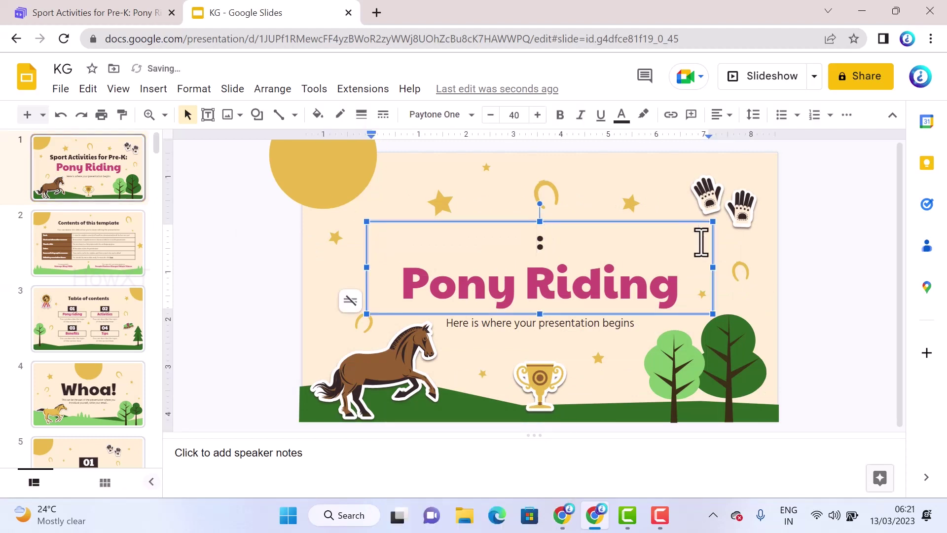
type("HOWXT")
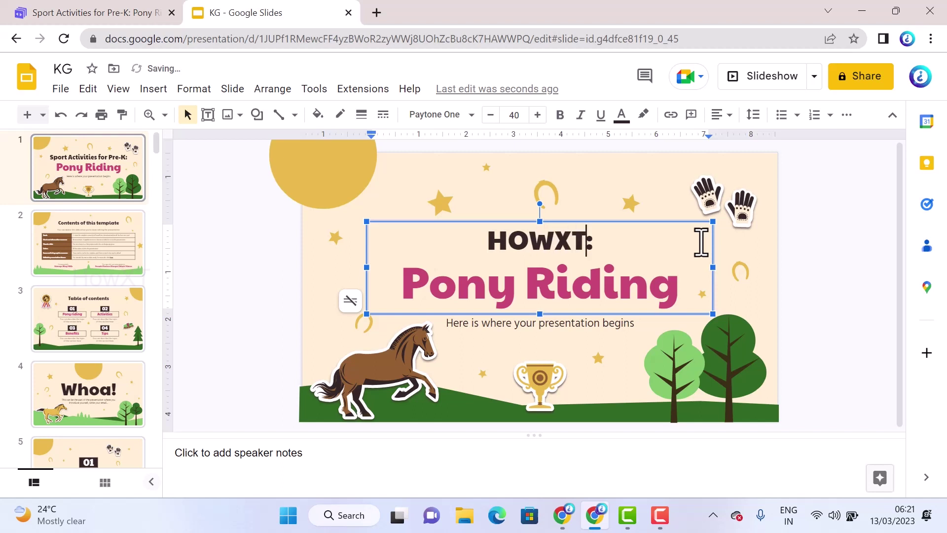
left_click_drag(401, 282, 692, 282)
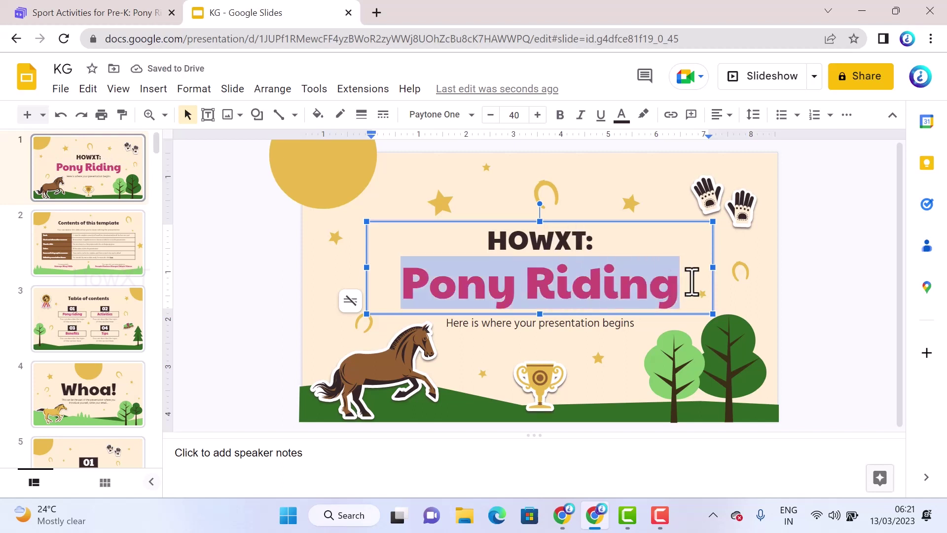
type("KG")
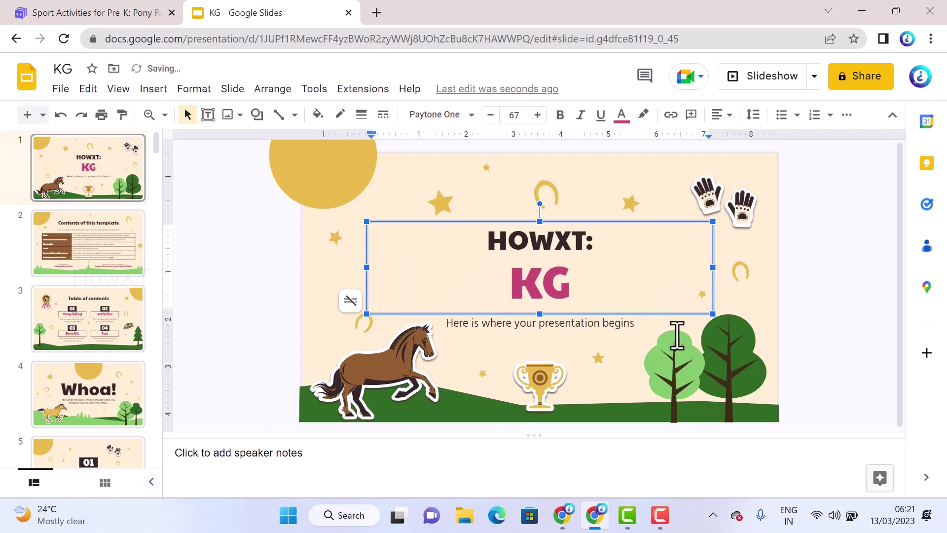
- Move the trophy image slightly left on the title slide
left_click(541, 387)
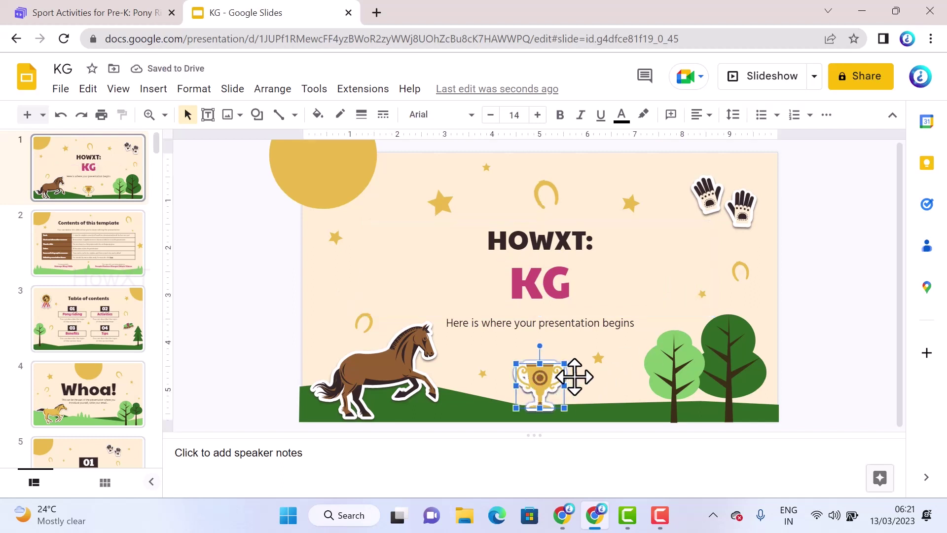
left_click_drag(575, 377, 536, 390)
left_click(735, 197)
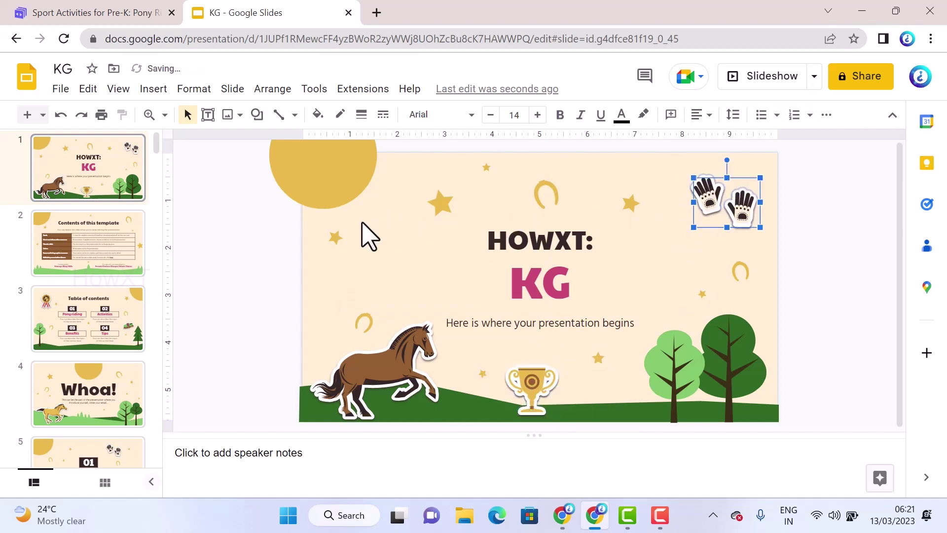
- Go to slide 49 with the template's editable icons
scroll(94, 431, "down", 15)
scroll(157, 247, "down", 1)
left_click_drag(157, 247, 155, 437)
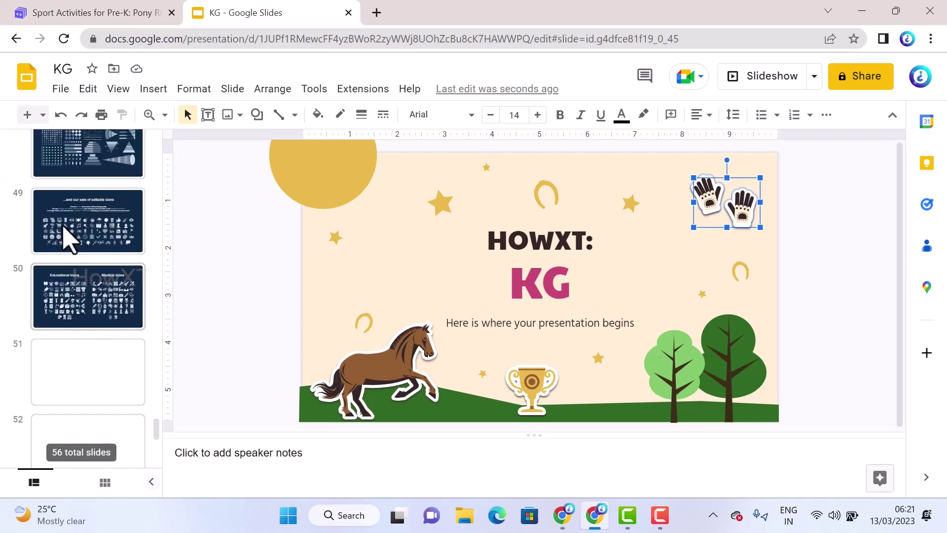
left_click(69, 240)
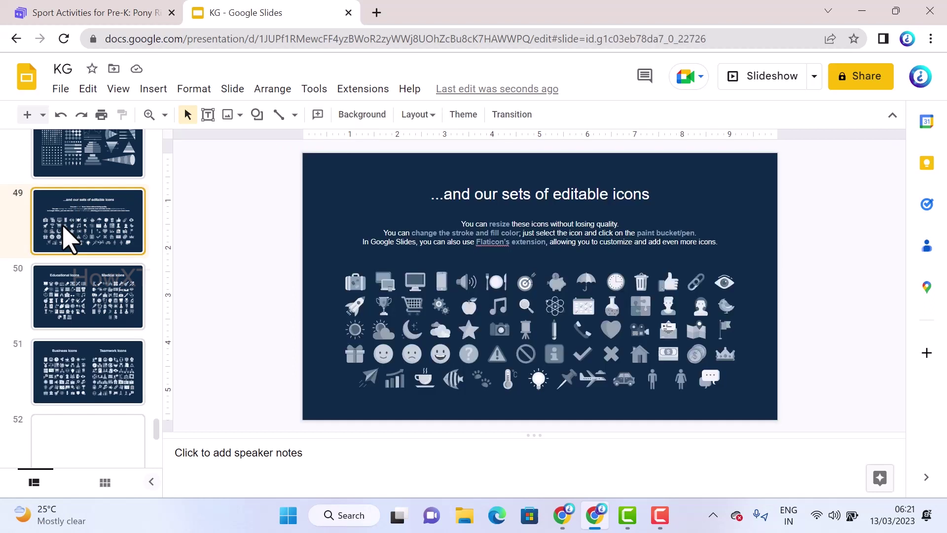
- Copy the umbrella icon from slide 49 and paste it onto the title slide
left_click(444, 285)
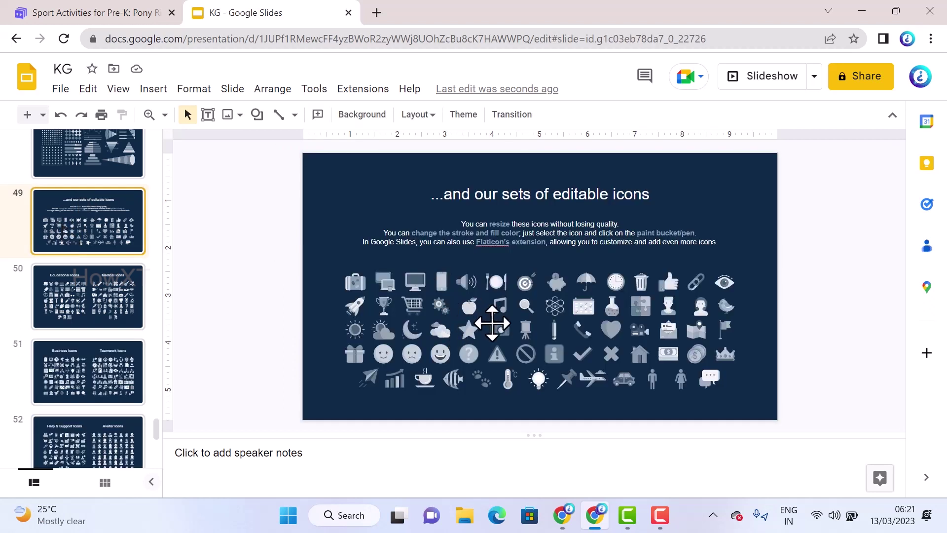
left_click(583, 278)
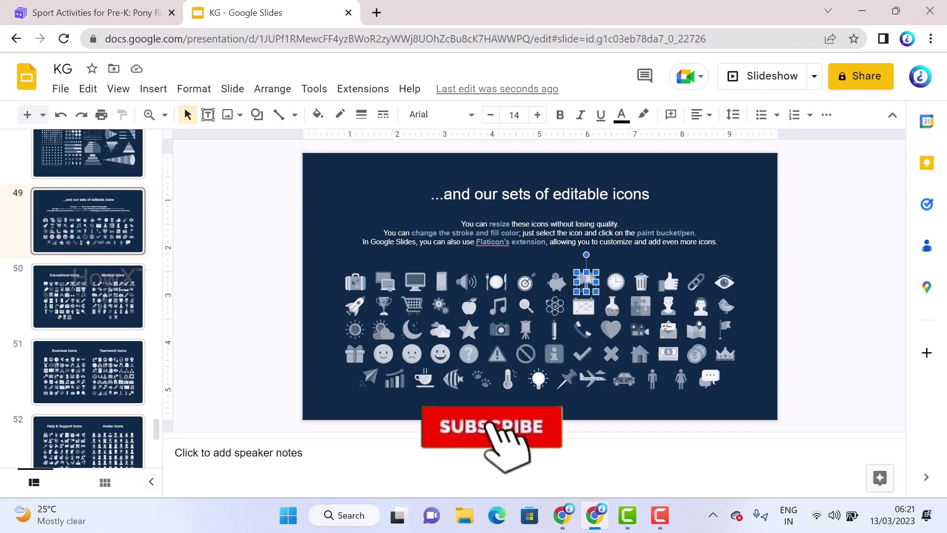
left_click_drag(158, 436, 153, 131)
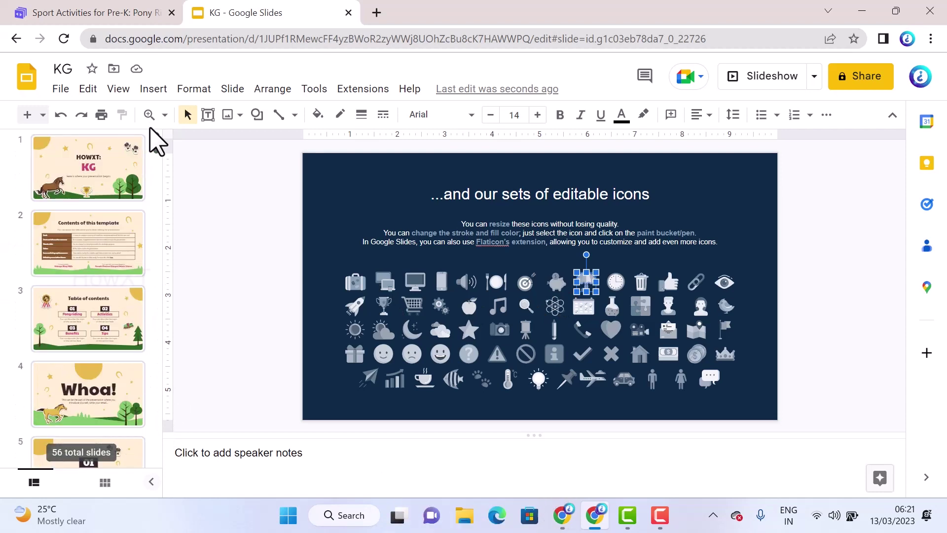
left_click(88, 192)
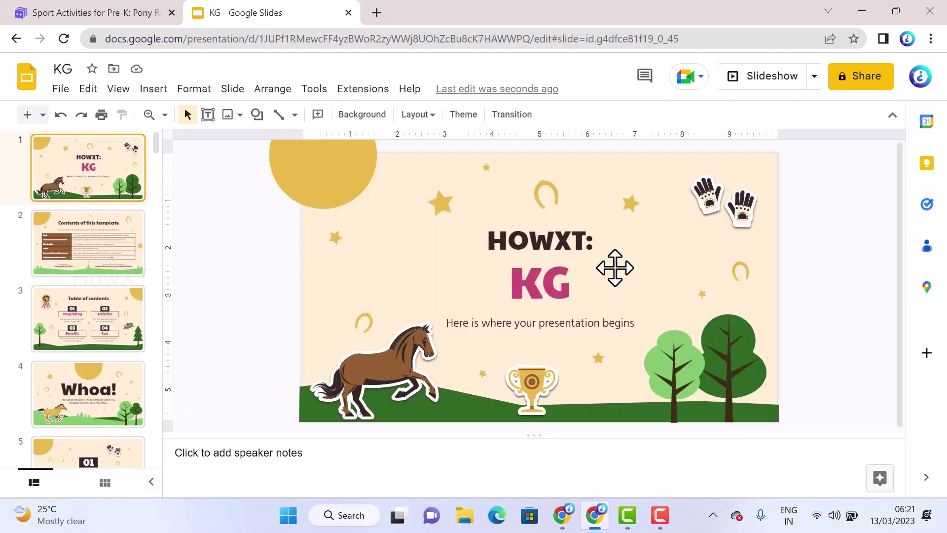
key("ctrl+v")
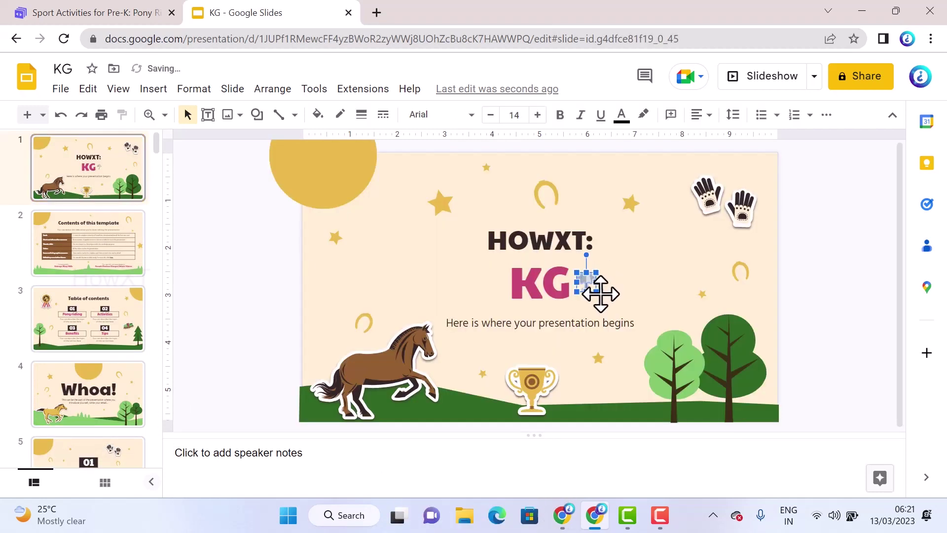
- Enlarge the umbrella, place it beside the gloves, and fill it mustard yellow
left_click_drag(598, 290, 637, 333)
left_click_drag(611, 298, 680, 243)
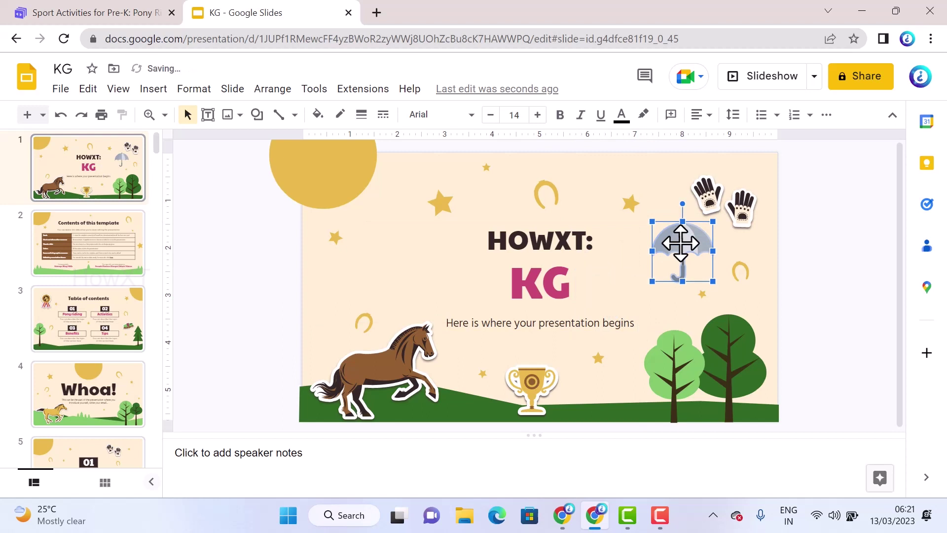
left_click(318, 116)
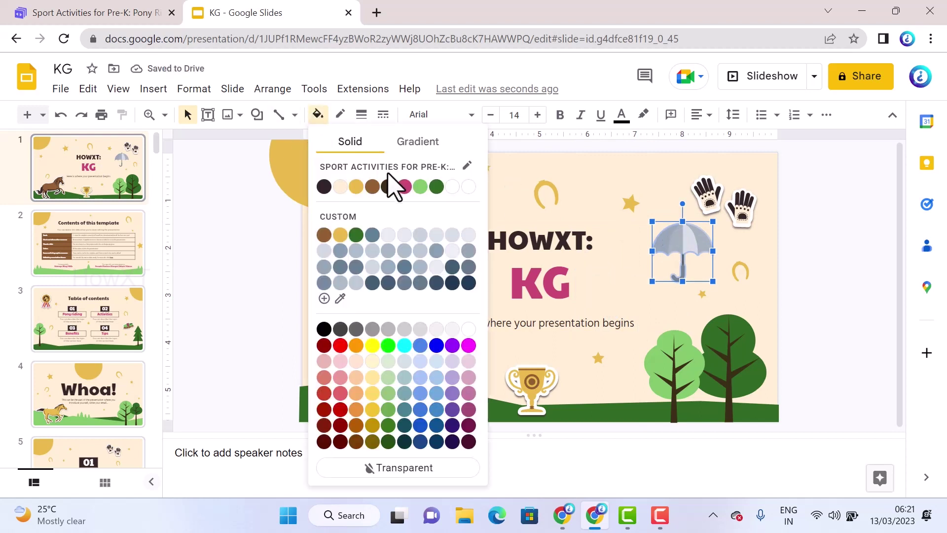
left_click(356, 187)
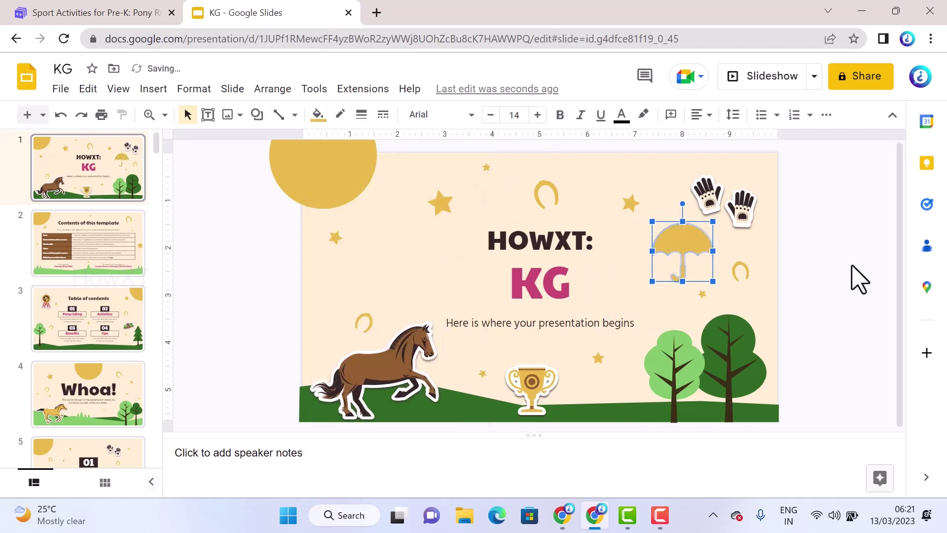
left_click(858, 279)
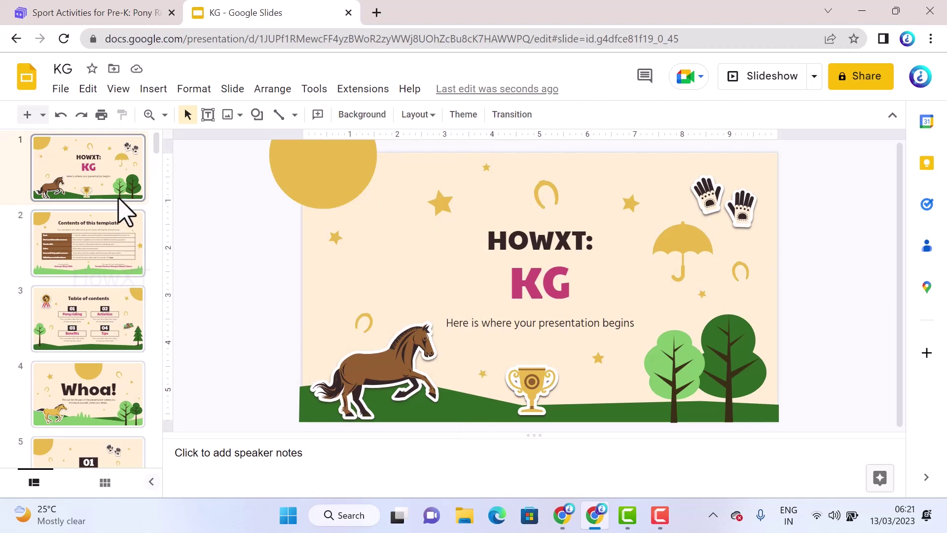
- Present the KG deck up to the 'Where are there more horses?' slide, then press Esc
left_click(762, 84)
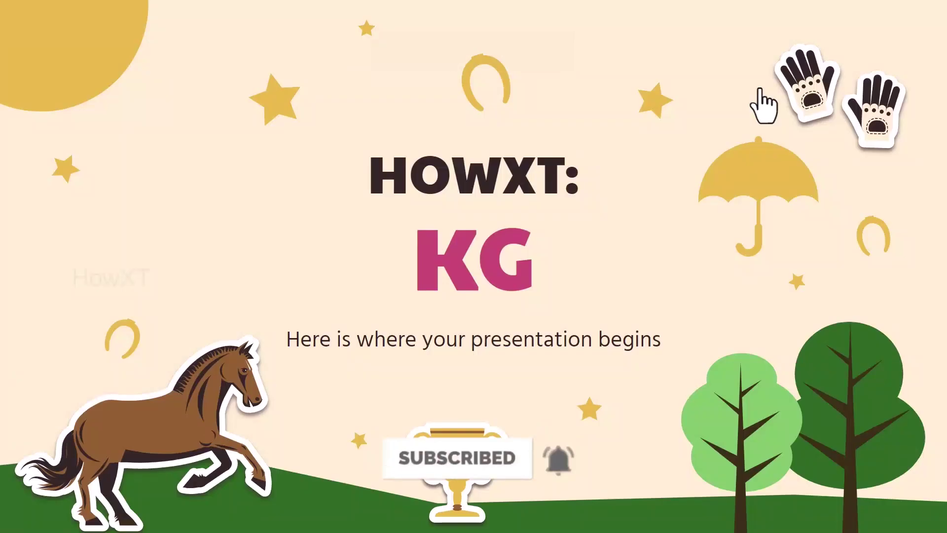
left_click(760, 90)
left_click(760, 90)
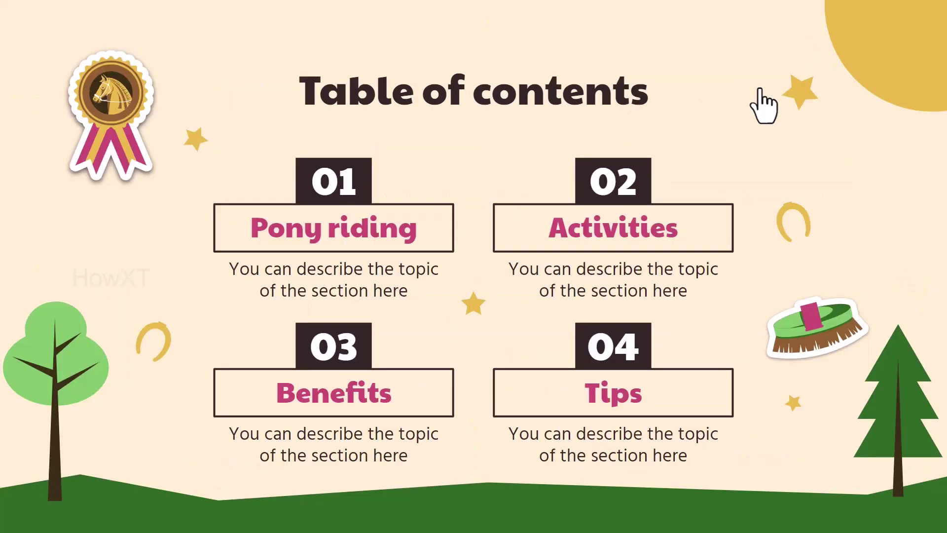
left_click(760, 90)
left_click(760, 90)
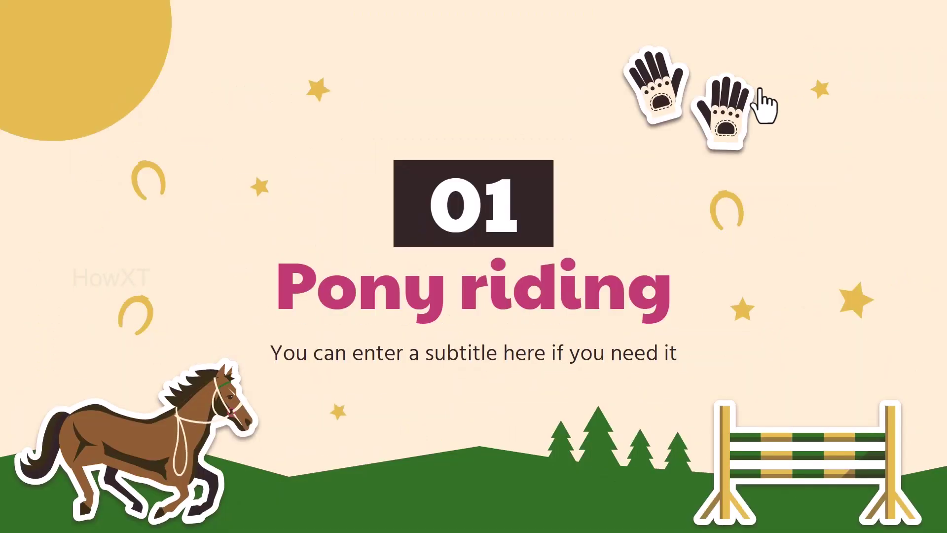
left_click(760, 90)
left_click(760, 89)
left_click(762, 104)
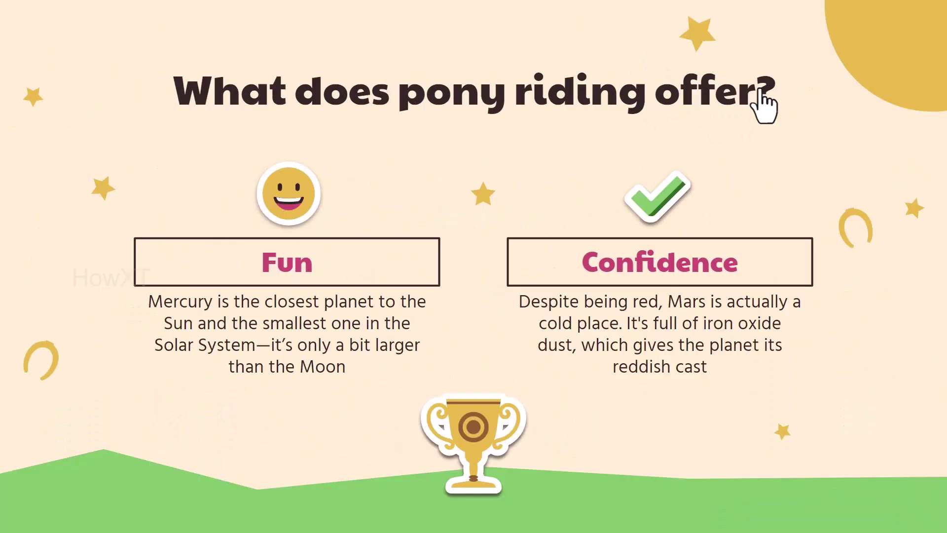
left_click(762, 104)
left_click(762, 104)
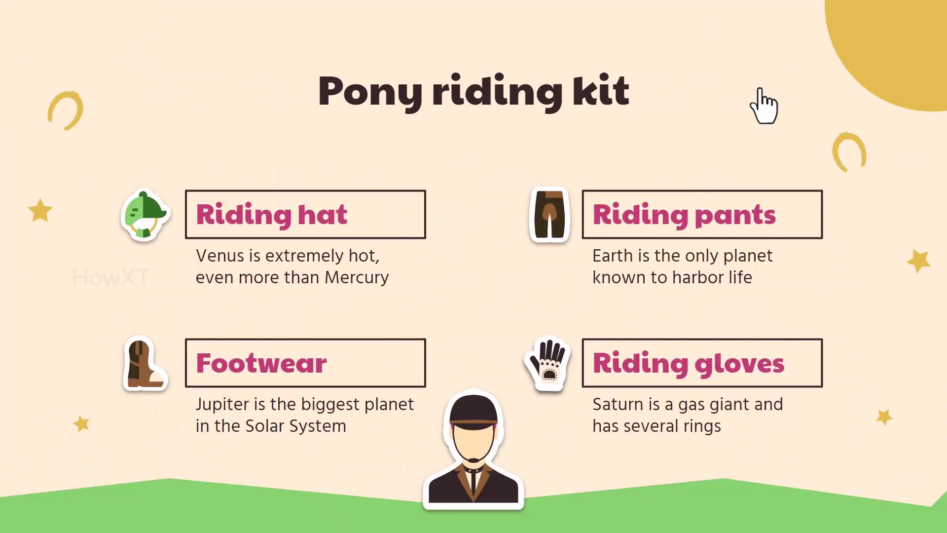
left_click(762, 104)
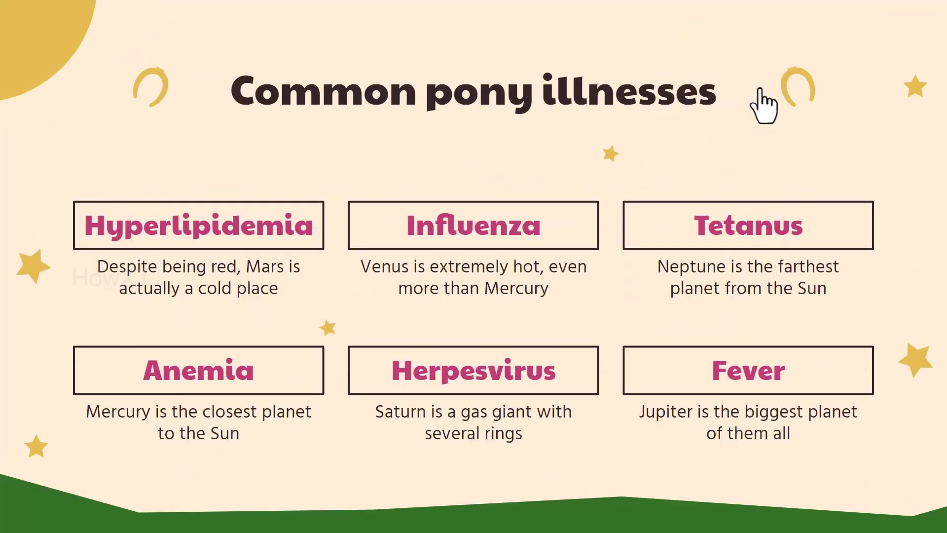
left_click(762, 104)
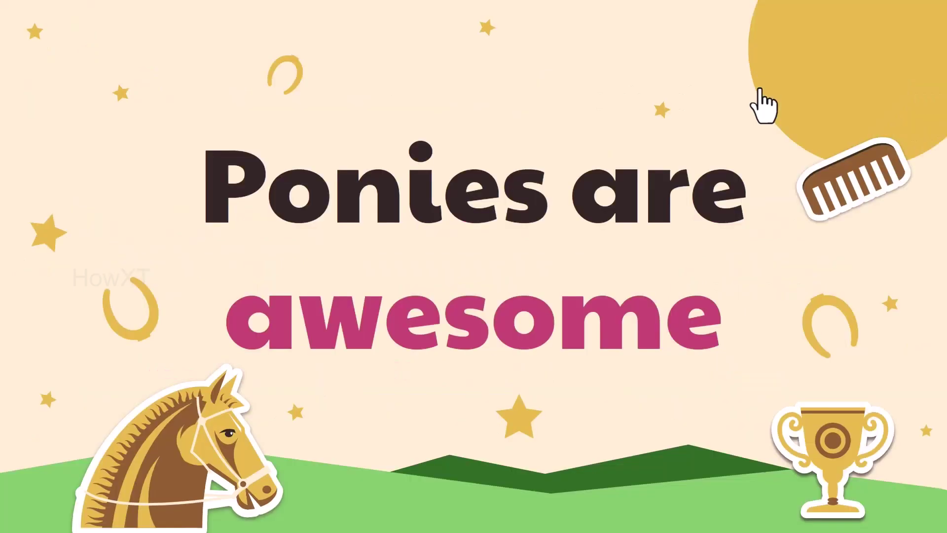
left_click(762, 104)
left_click(762, 103)
left_click(762, 103)
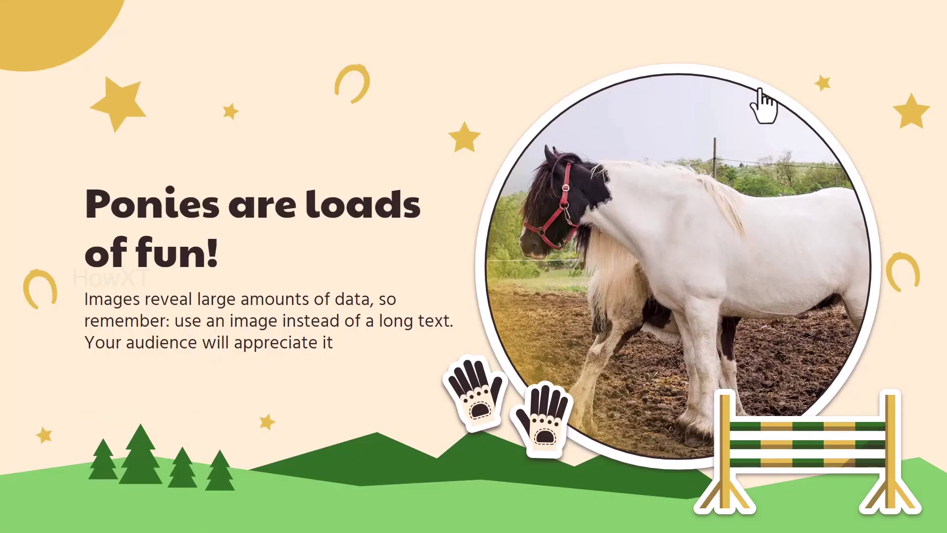
left_click(762, 104)
left_click(762, 103)
left_click(762, 103)
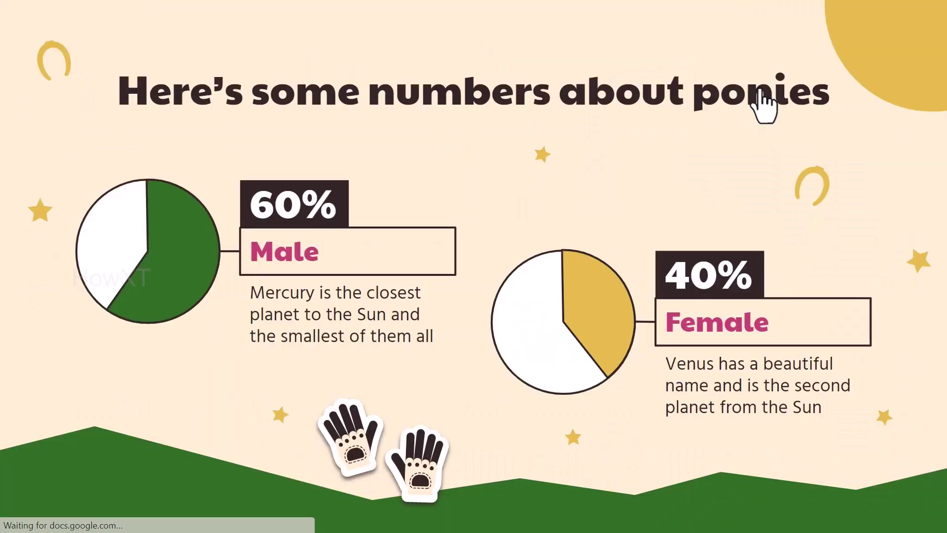
left_click(762, 103)
left_click(762, 105)
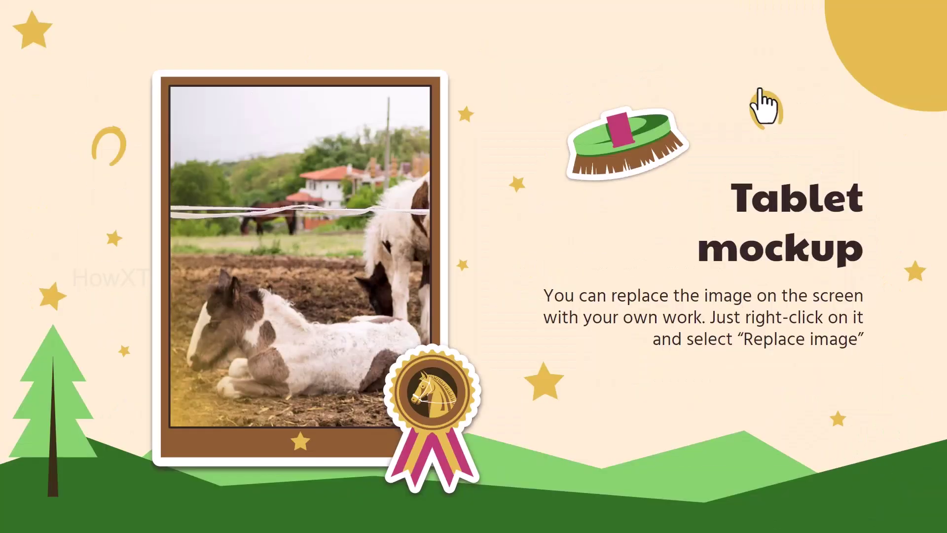
left_click(764, 106)
left_click(763, 106)
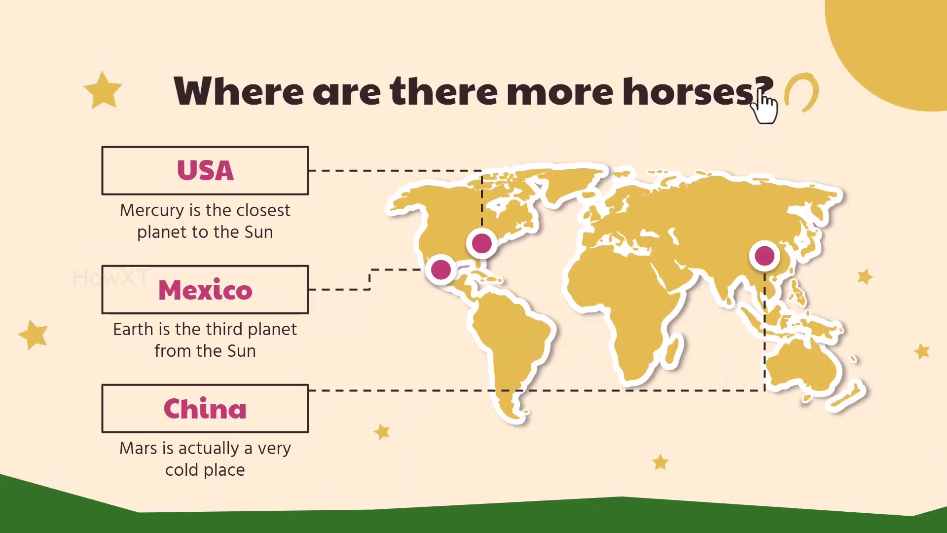
key("Escape")
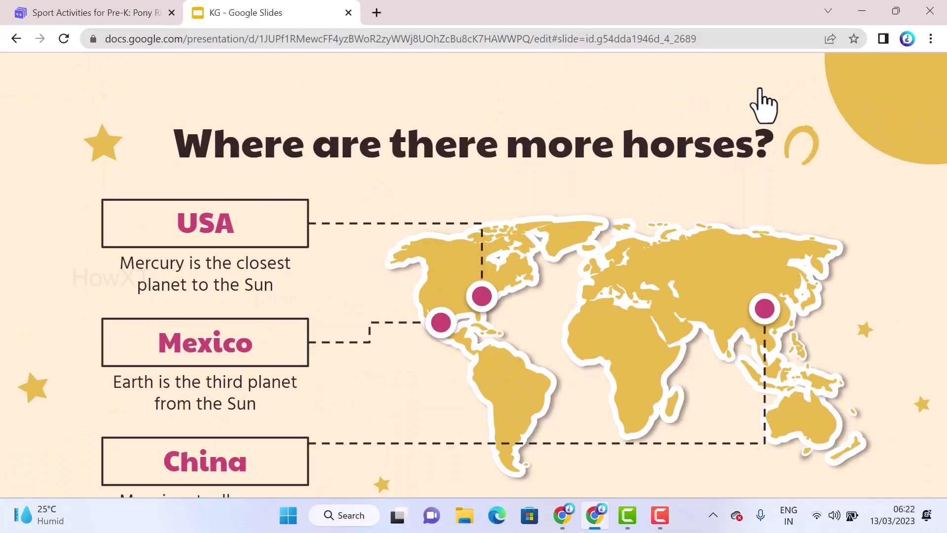
- Exit the slideshow and dismiss the Slidesgo thank-you-for-downloading message
key("Escape")
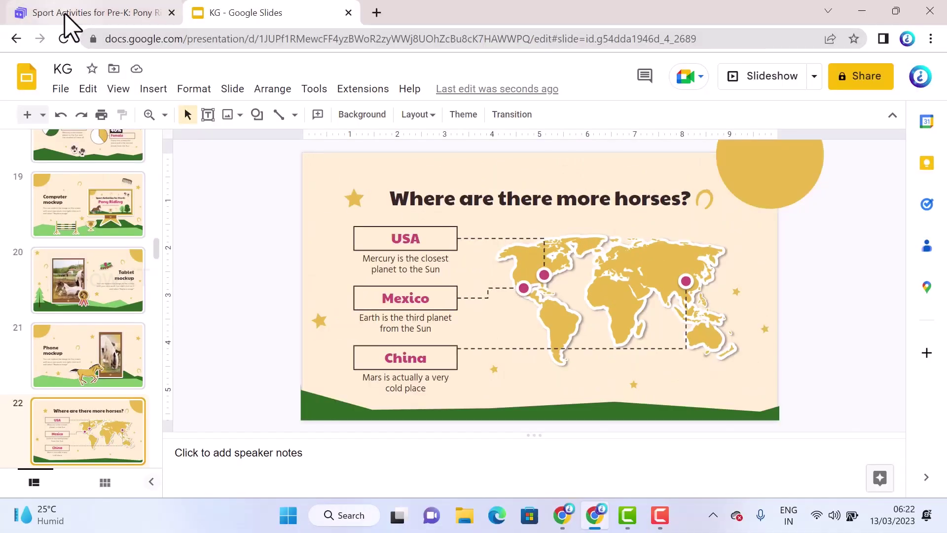
left_click(65, 15)
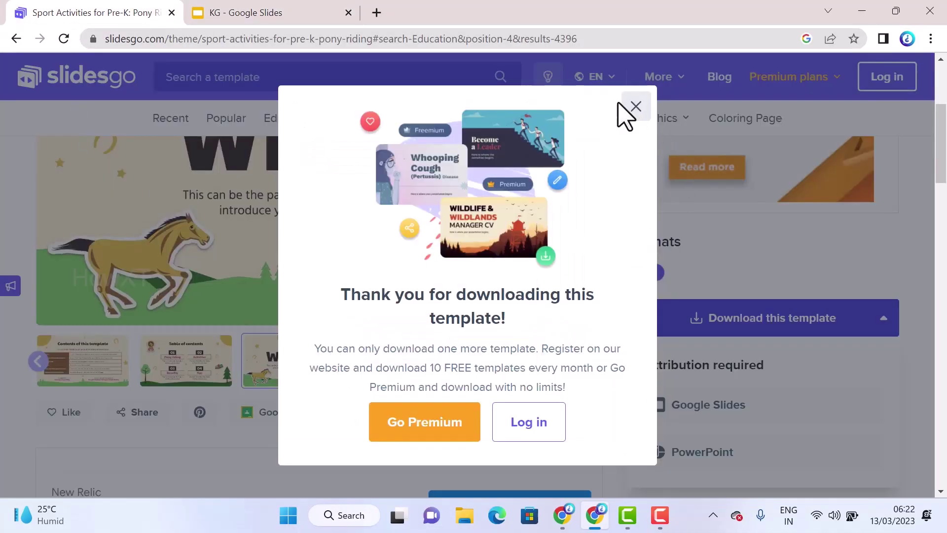
left_click(635, 107)
scroll(371, 227, "up", 1)
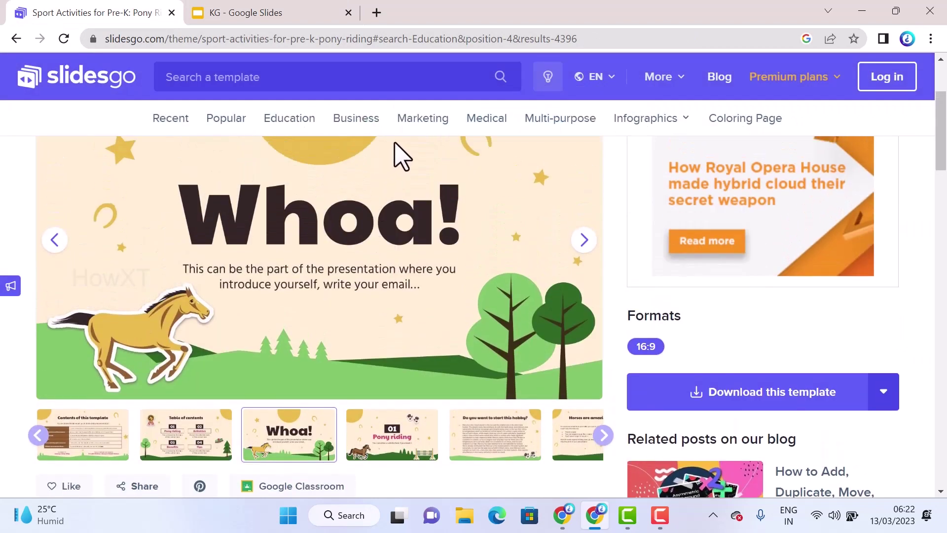
- Open the ENT Disorders template from Medical templates, preview it, then return to KG
left_click(494, 123)
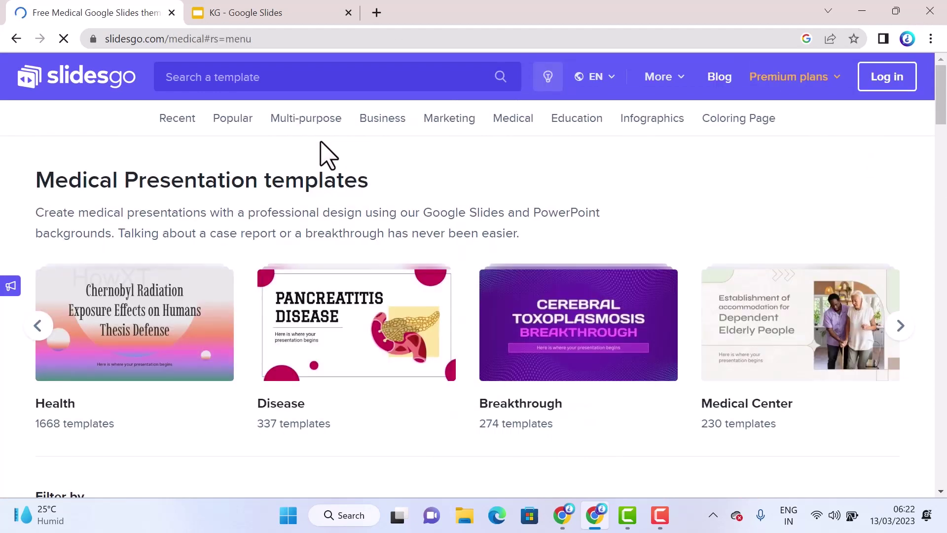
scroll(560, 350, "down", 3)
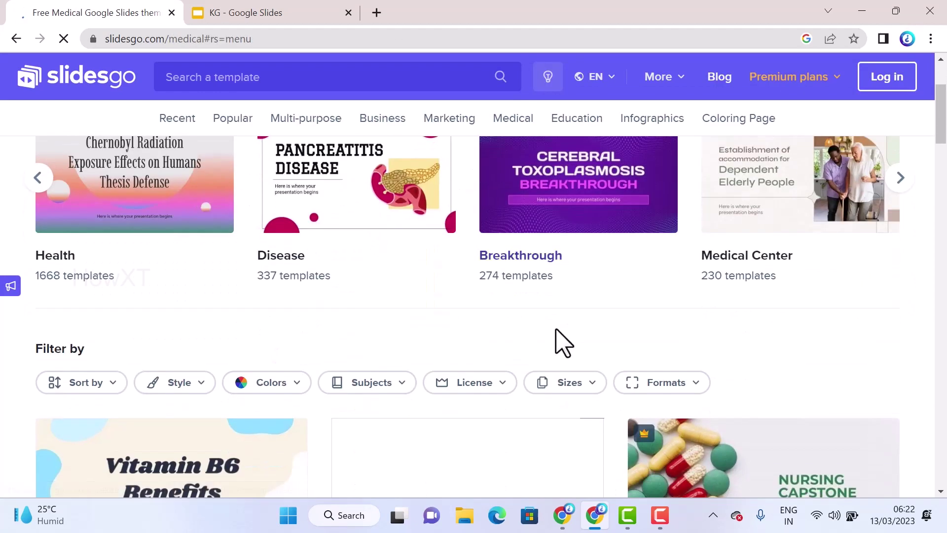
scroll(552, 340, "down", 9)
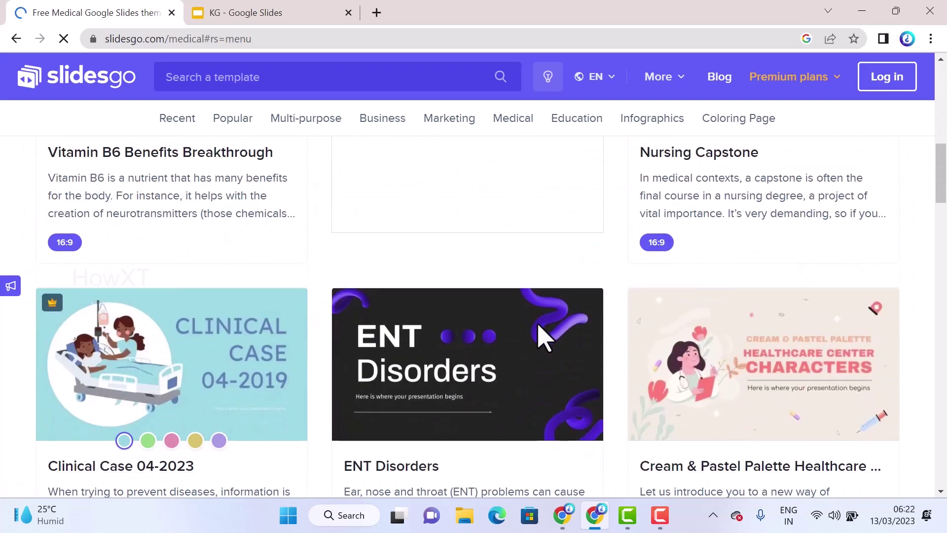
scroll(543, 338, "down", 3)
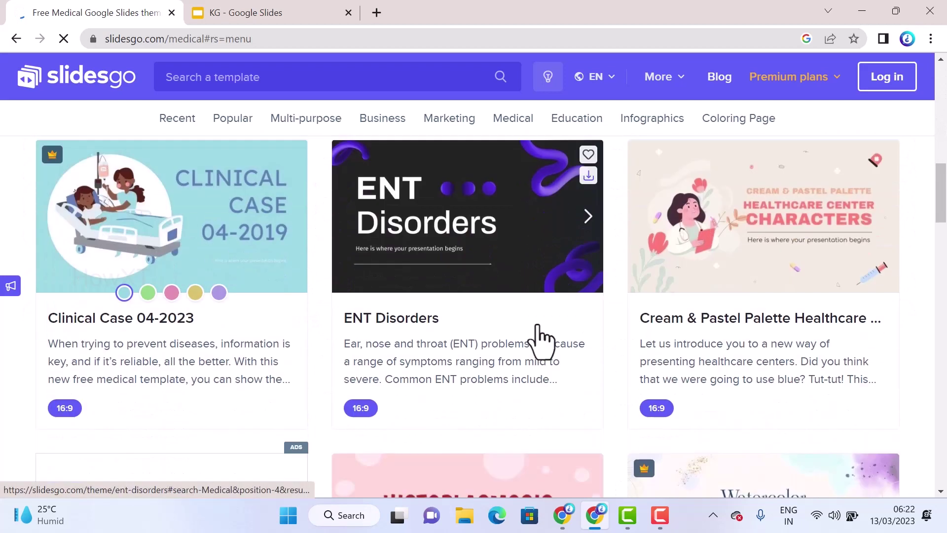
left_click(459, 227)
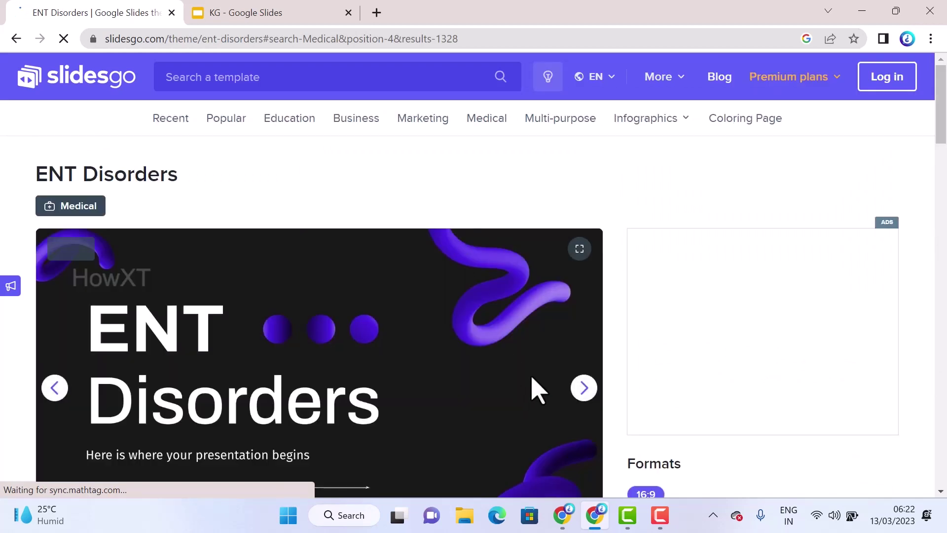
scroll(567, 341, "down", 3)
left_click(893, 390)
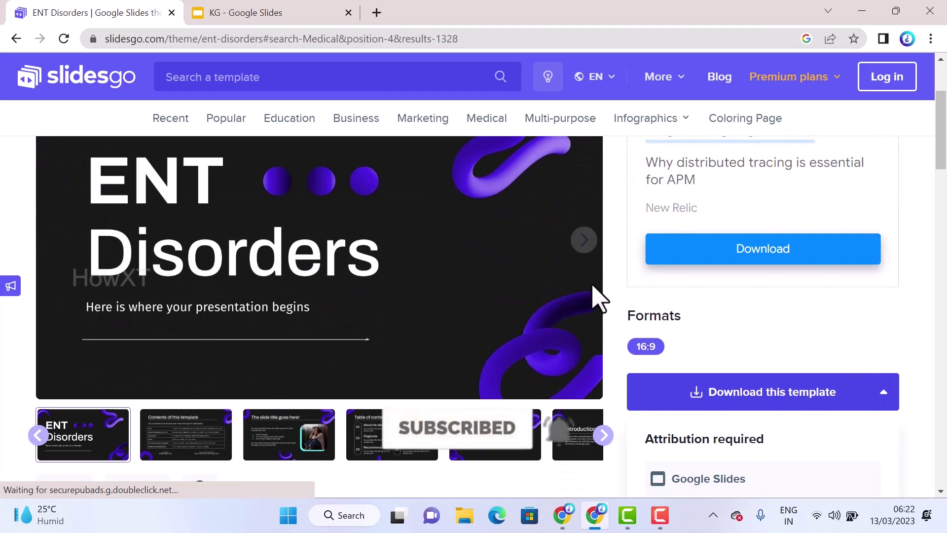
left_click(584, 241)
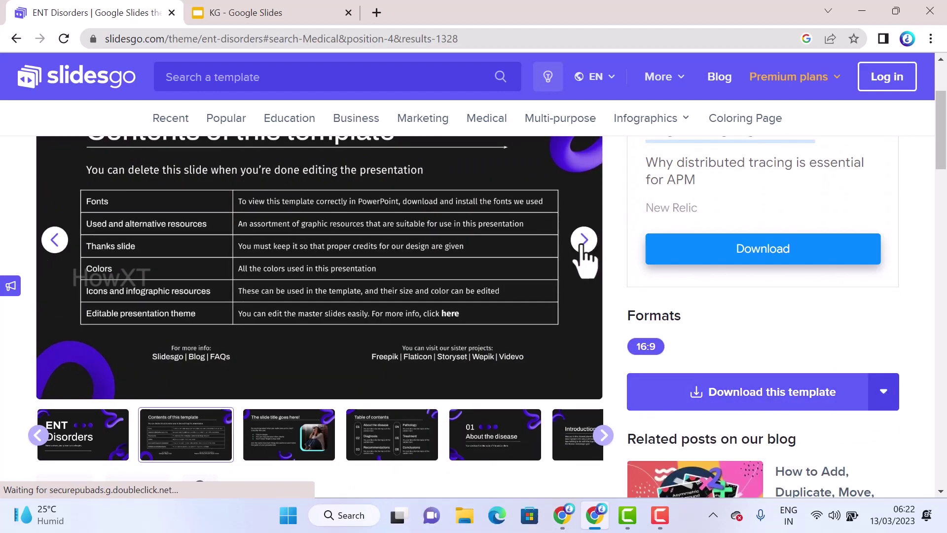
left_click(306, 15)
- View resource slides 41 (fonts & colors), 43 (graphic resources) and 44 (world maps)
scroll(137, 293, "down", 20)
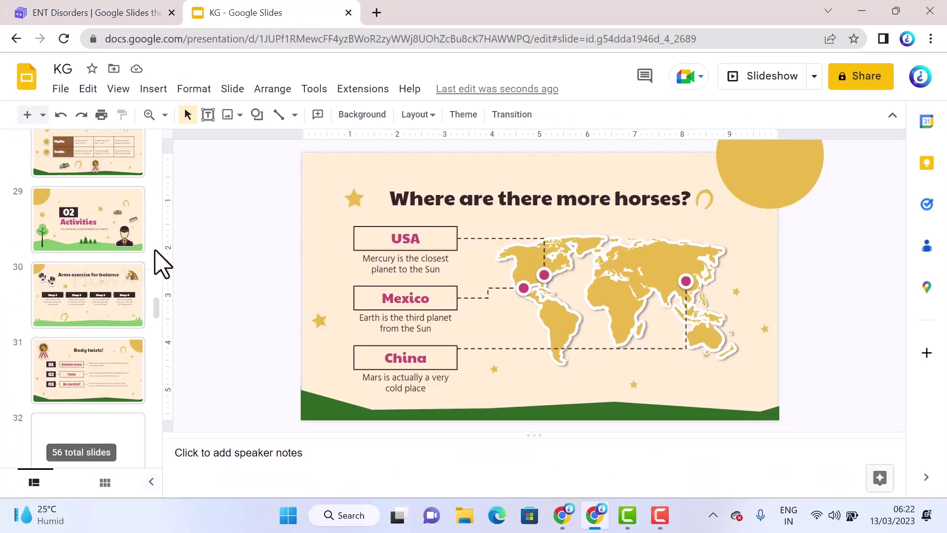
scroll(64, 412, "down", 1)
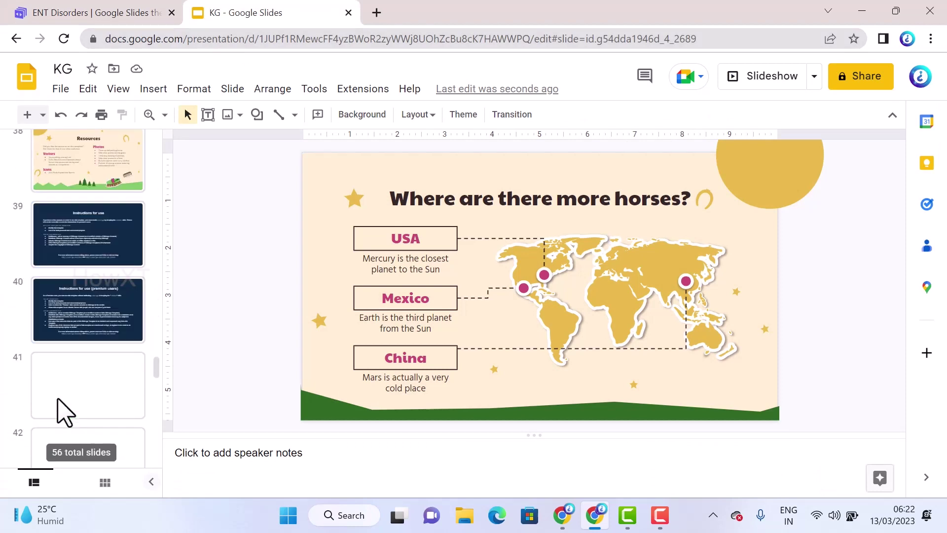
left_click(79, 407)
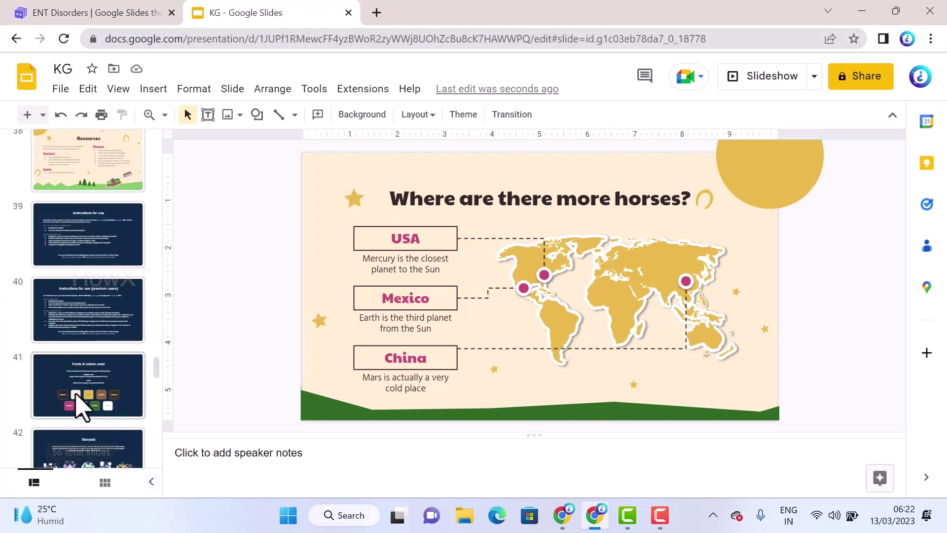
scroll(78, 402, "down", 4)
left_click(72, 344)
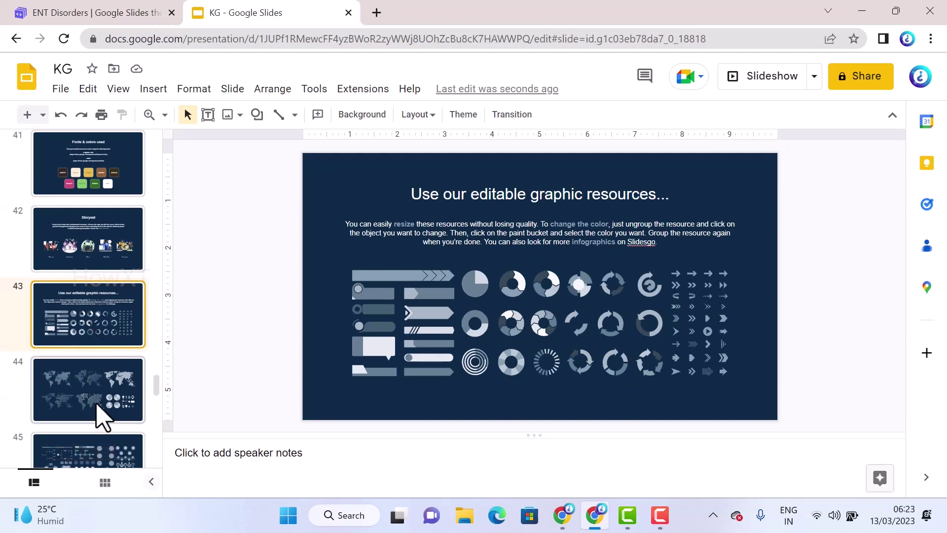
left_click(103, 417)
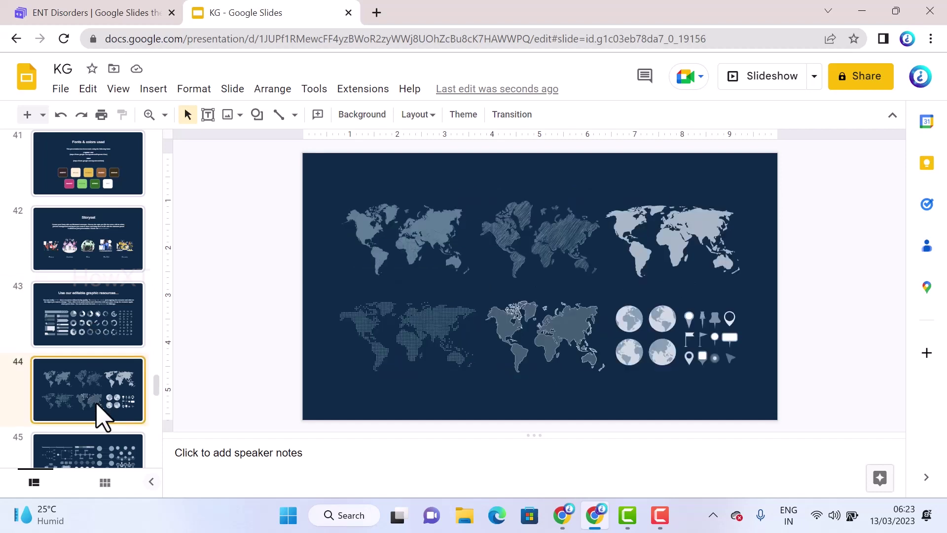
- View slides 45–48 (diagrams, tables, infographics, charts), then return to the ENT Disorders template page
scroll(102, 414, "down", 3)
left_click(105, 339)
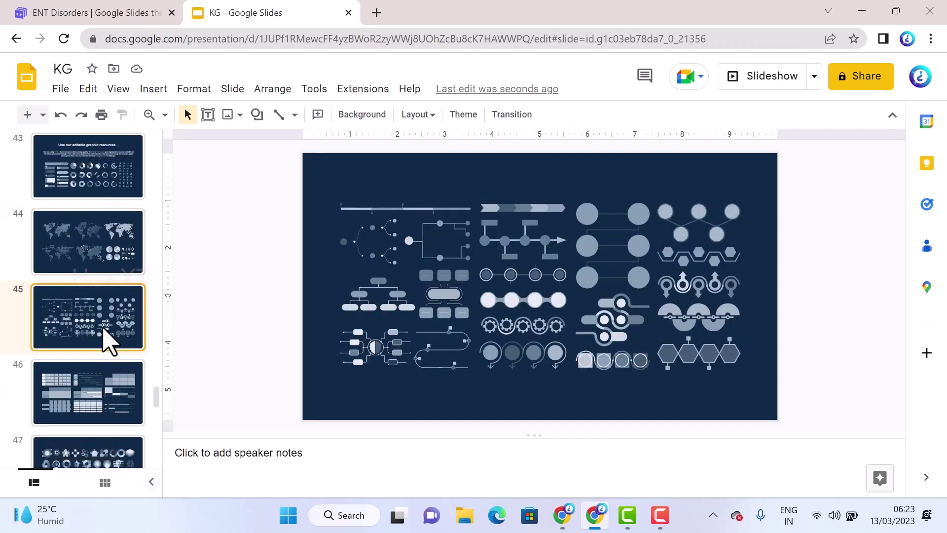
left_click(96, 401)
scroll(97, 401, "down", 3)
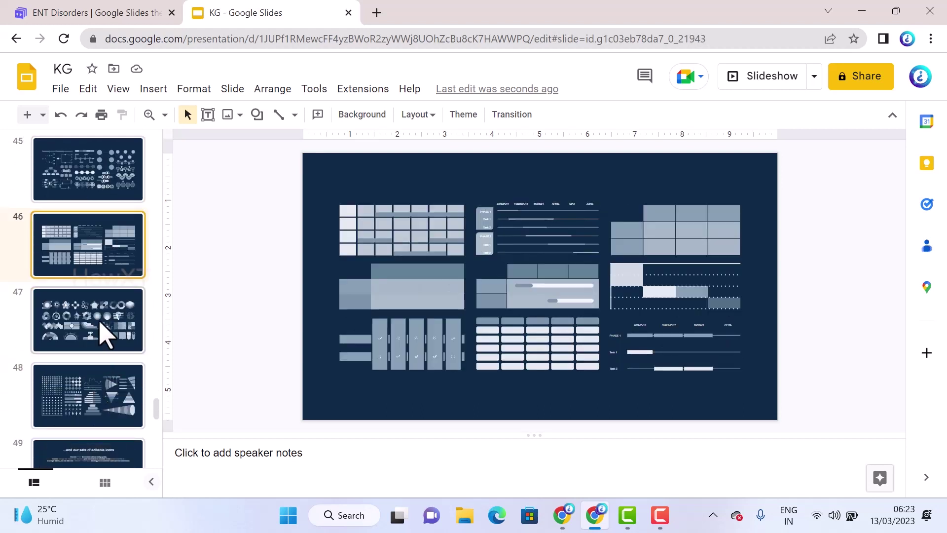
left_click(106, 337)
scroll(101, 360, "down", 3)
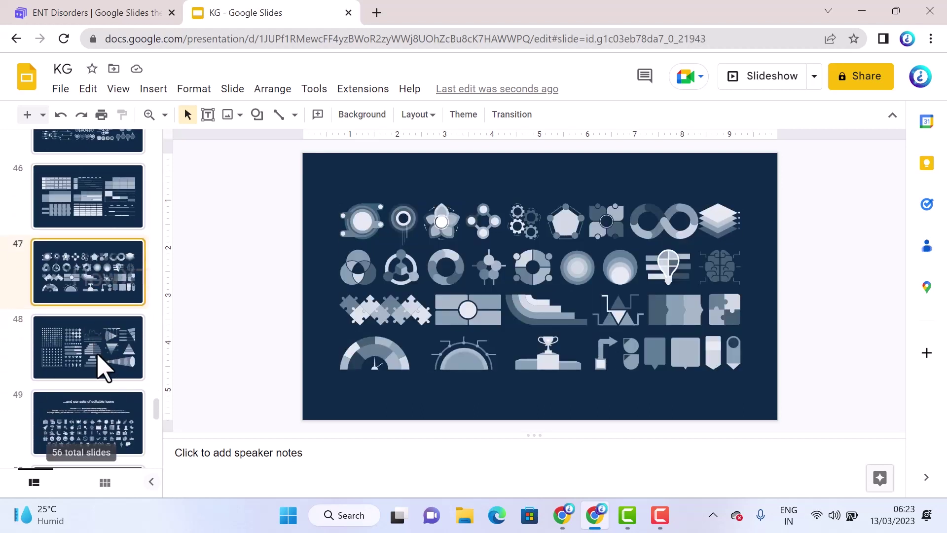
left_click(89, 274)
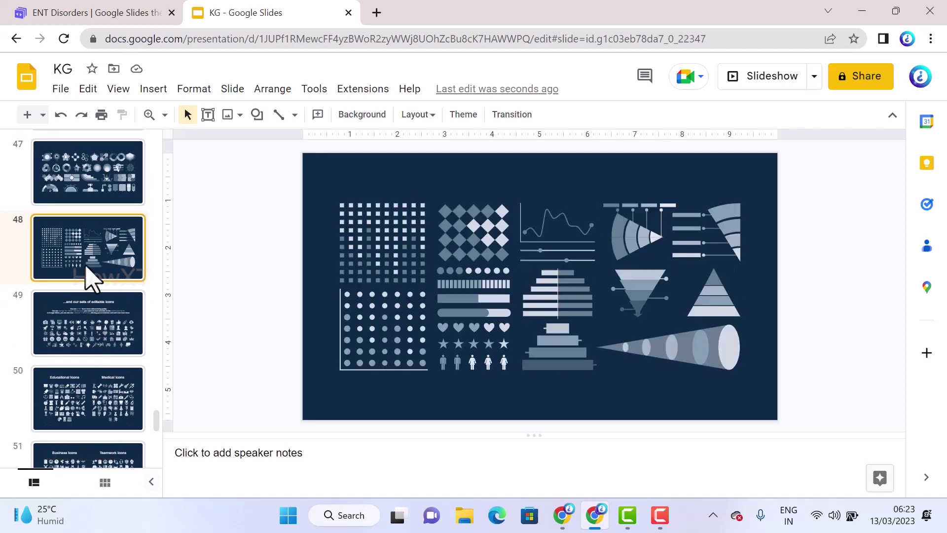
scroll(81, 328, "down", 7)
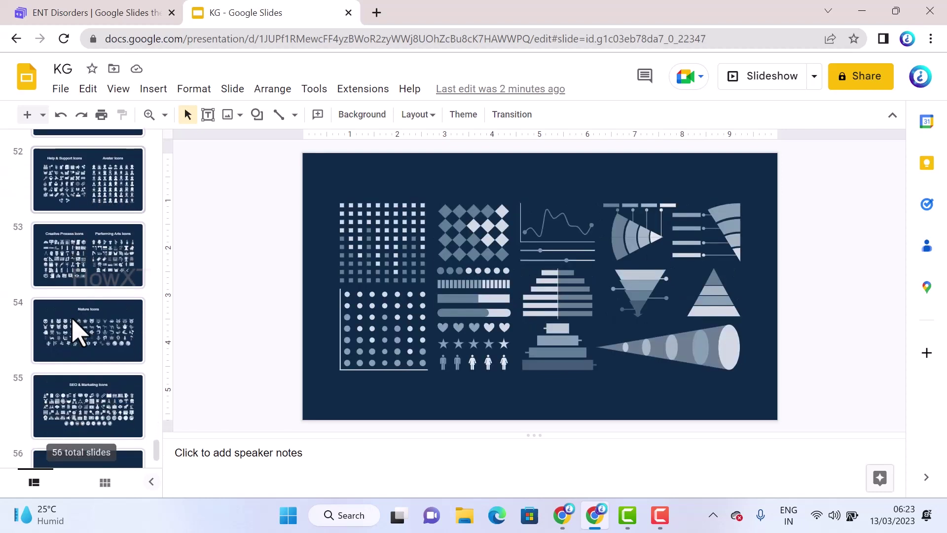
left_click(74, 13)
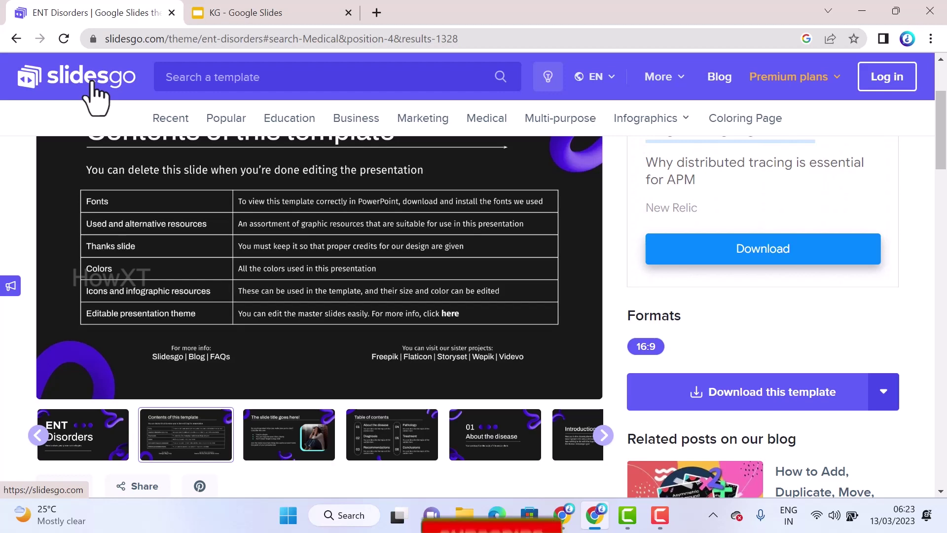
- Switch back to the KG presentation and display title slide 1, 'HOWXT: KG'
left_click(219, 7)
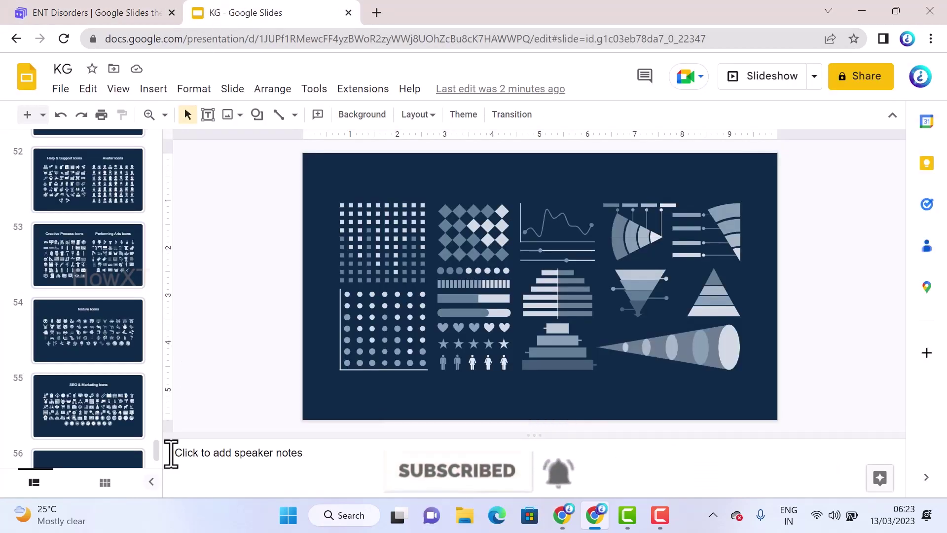
scroll(147, 321, "up", 5)
scroll(150, 150, "up", 15)
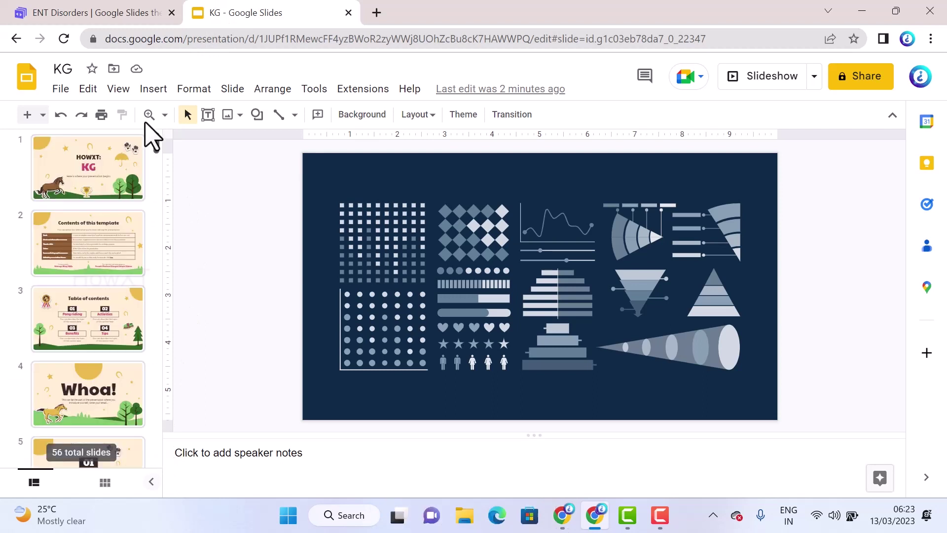
left_click(99, 173)
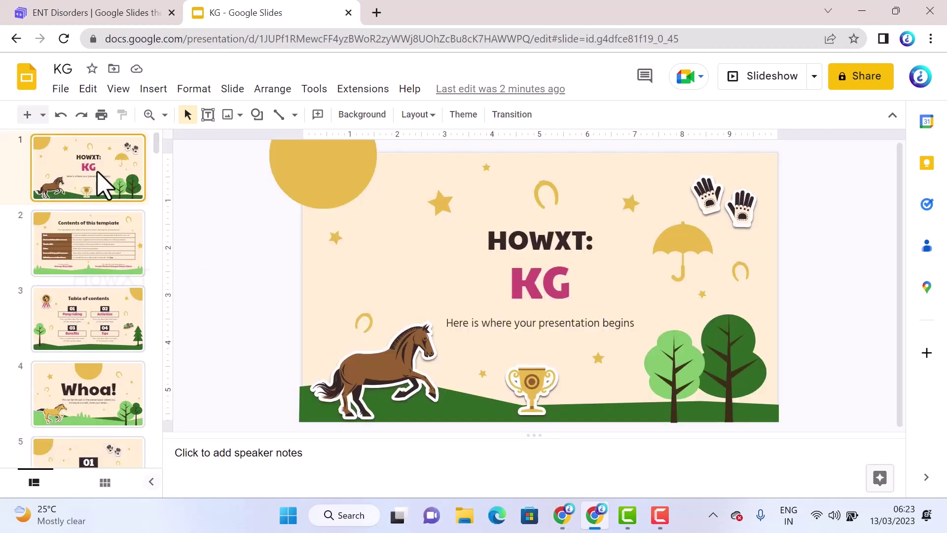